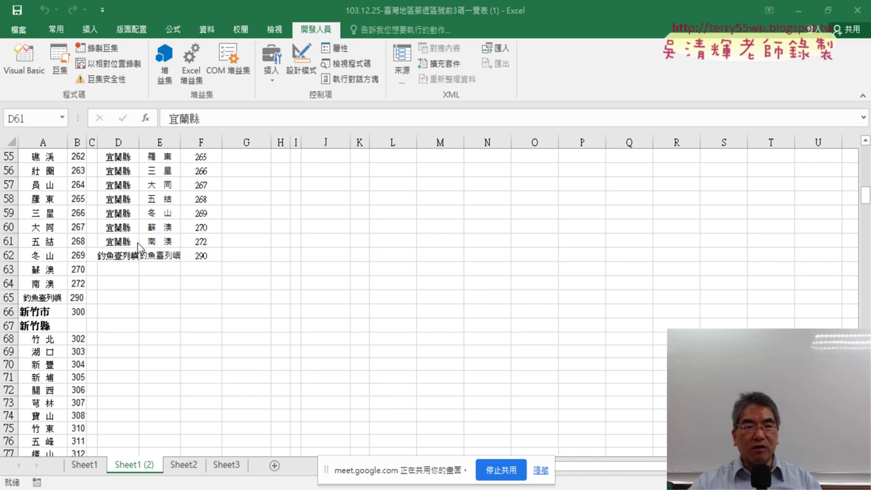
# - Compare row 62's county, district and postal code 290 with the 釣魚臺列嶼 source in row 65
pyautogui.scroll(3, 121, 227)
pyautogui.scroll(-2, 121, 228)
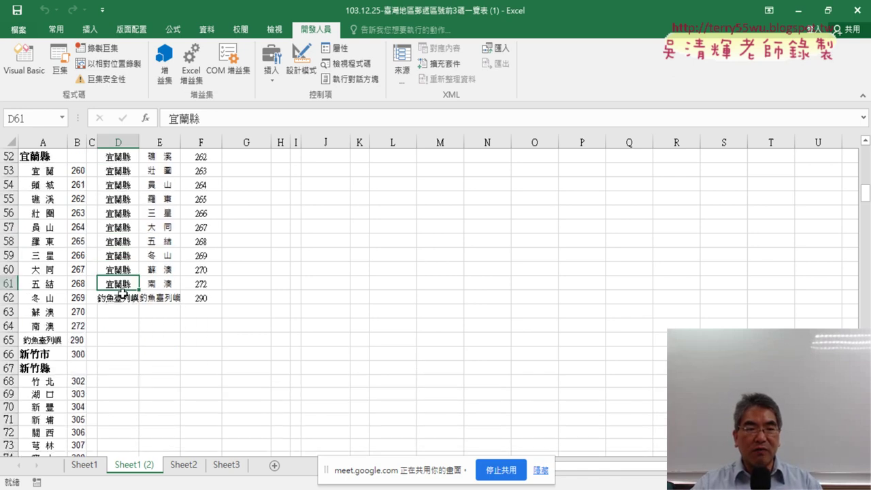
pyautogui.click(120, 298)
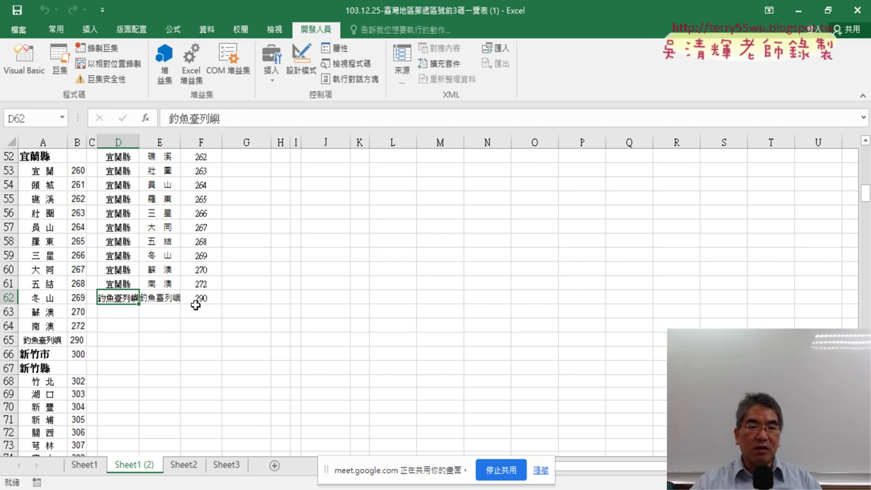
pyautogui.click(155, 297)
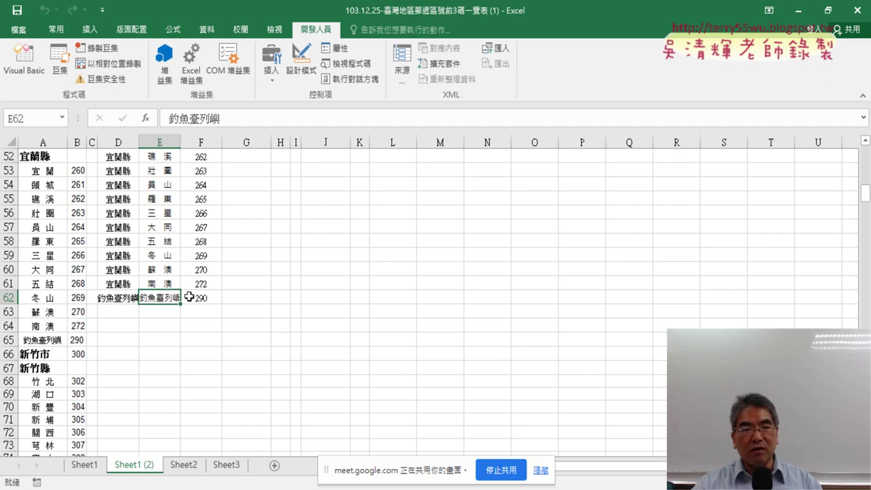
pyautogui.click(194, 298)
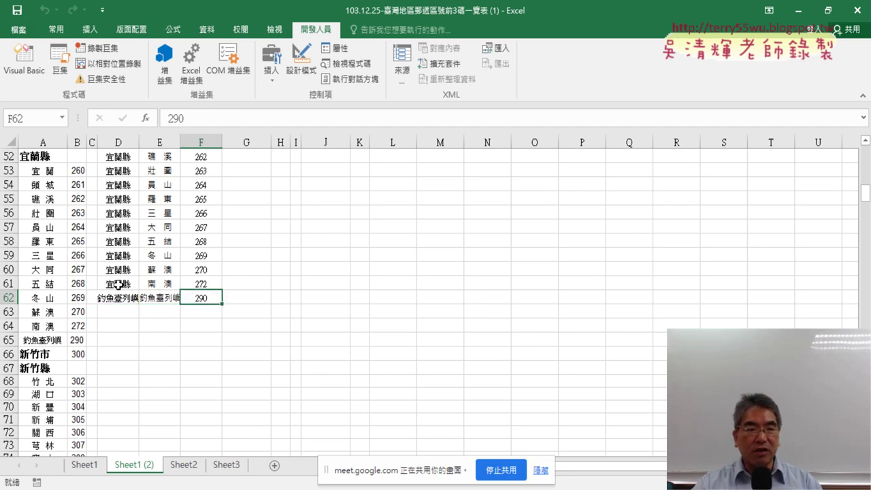
pyautogui.moveTo(42, 338); pyautogui.dragTo(80, 339)
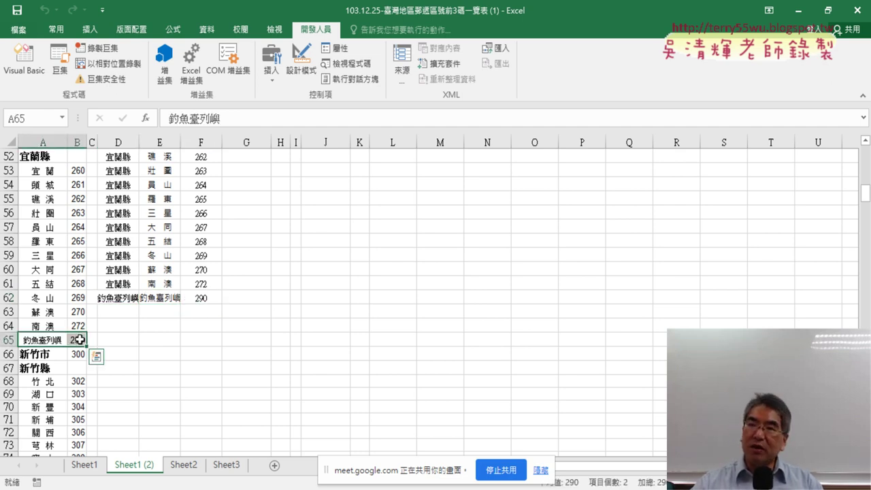
pyautogui.click(42, 340)
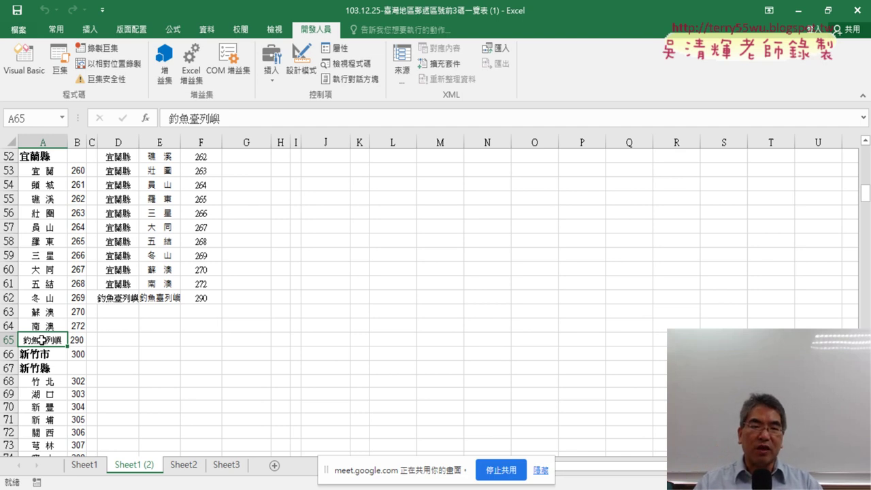
pyautogui.click(119, 297)
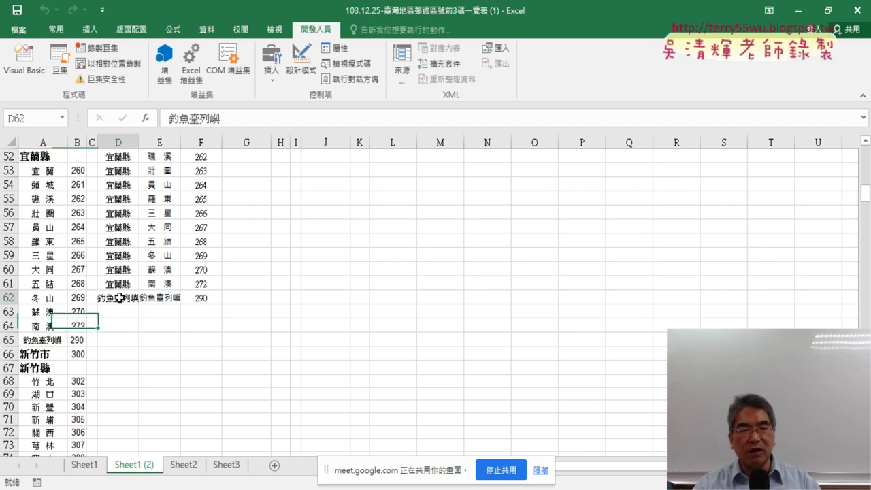
pyautogui.click(48, 341)
pyautogui.click(153, 300)
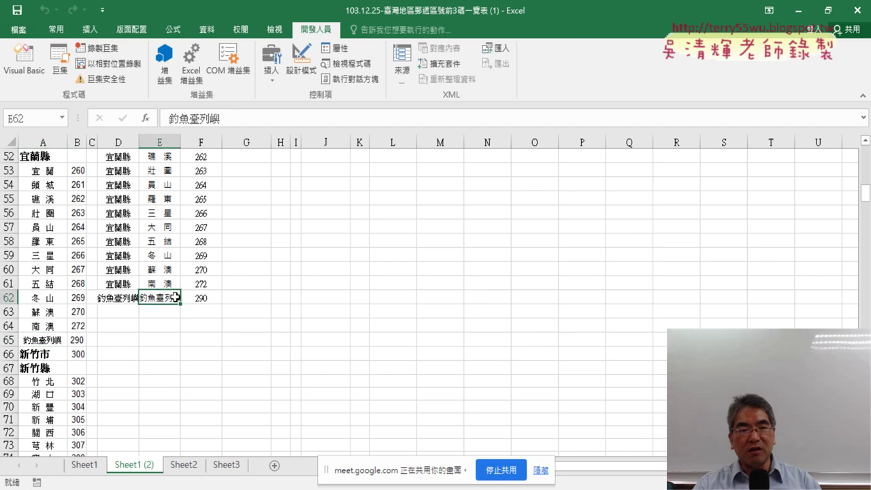
pyautogui.moveTo(176, 298); pyautogui.dragTo(204, 298)
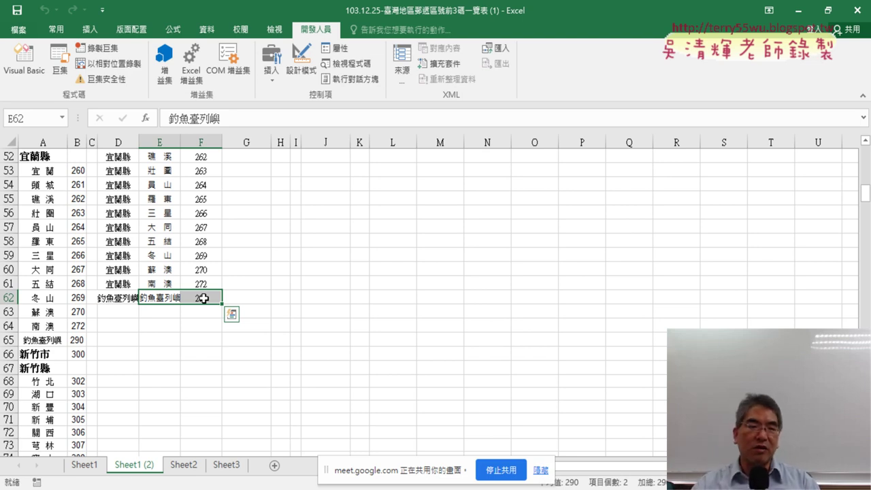
# - Empty columns D–F, scroll to Sub 郵遞區號合併2_OK in the VBA editor, then switch to Google Meet
pyautogui.moveTo(127, 142); pyautogui.dragTo(201, 139)
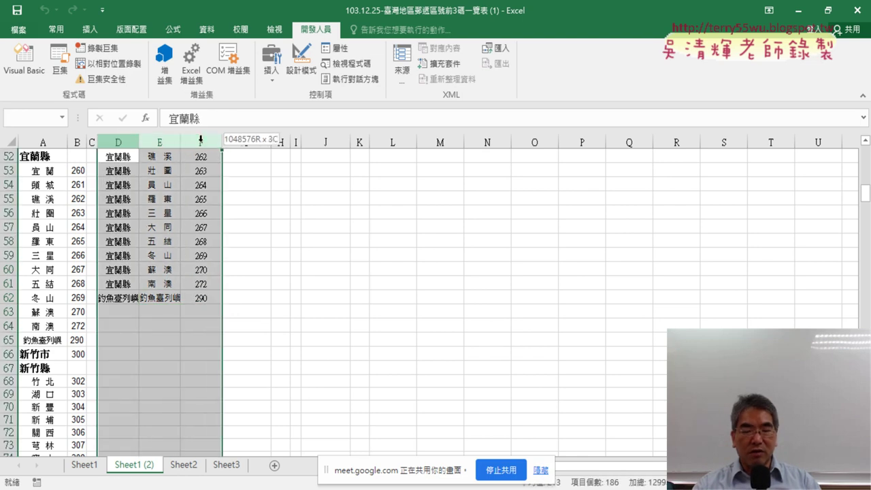
pyautogui.press('Delete')
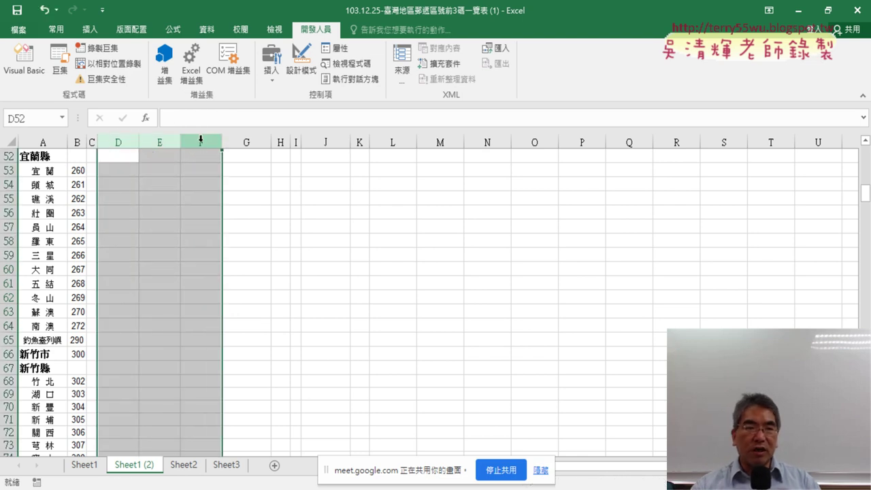
pyautogui.click(24, 60)
pyautogui.scroll(-2, 472, 261)
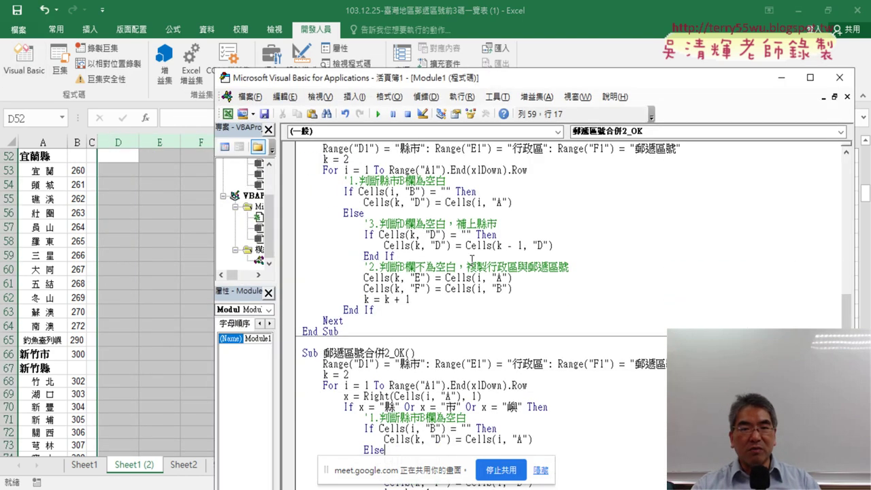
pyautogui.scroll(-3, 472, 261)
pyautogui.scroll(-2, 472, 261)
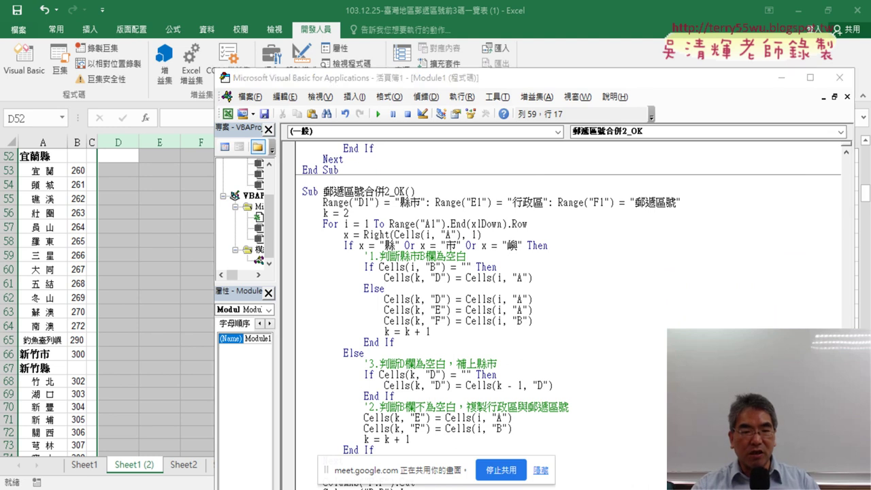
pyautogui.click(140, 433)
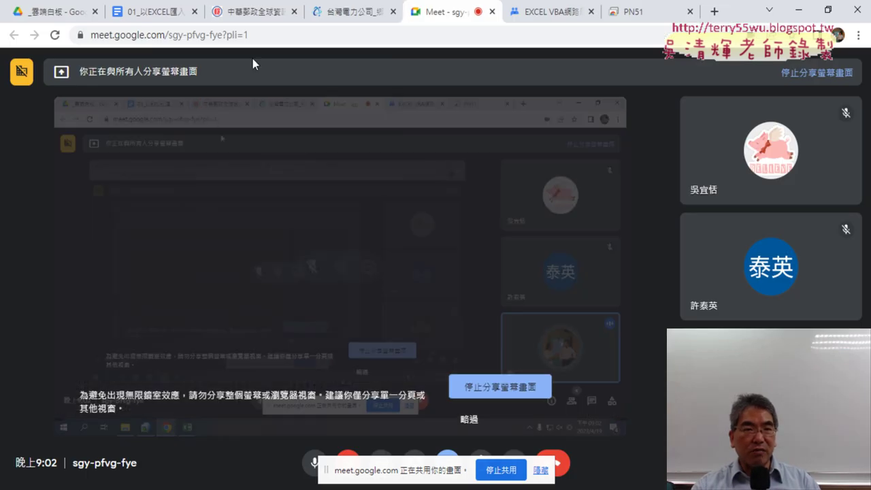
# - Scroll the Google Docs notes to the 修正新竹市錯誤 snippet and point out 縣 in its If condition
pyautogui.click(153, 16)
pyautogui.scroll(1, 369, 254)
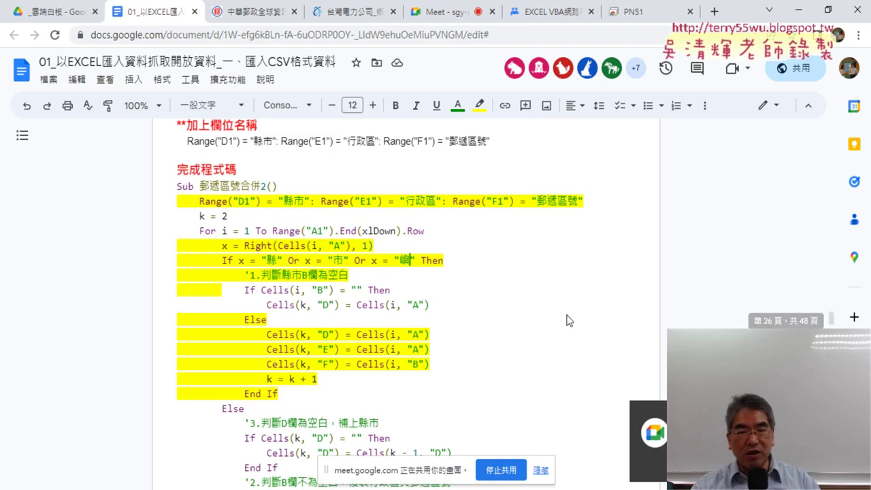
pyautogui.scroll(-5, 408, 286)
pyautogui.scroll(-4, 405, 286)
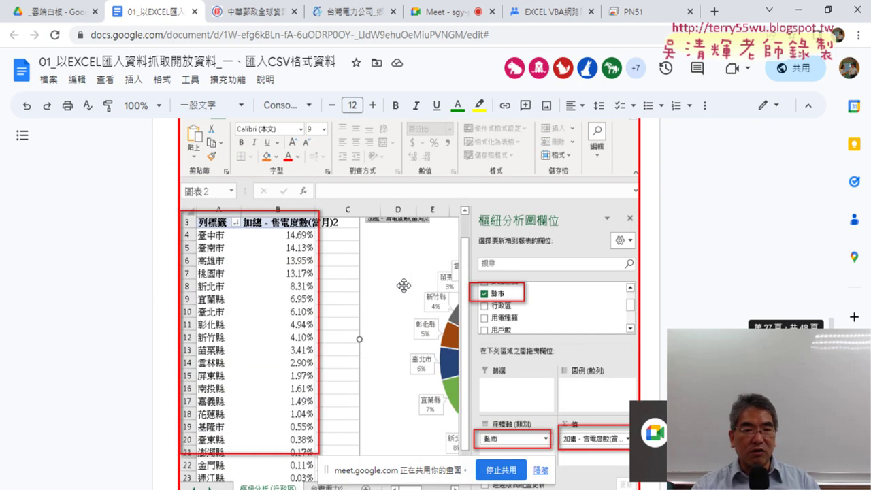
pyautogui.scroll(-3, 404, 285)
pyautogui.scroll(-2, 404, 285)
pyautogui.scroll(8, 403, 285)
pyautogui.scroll(5, 404, 284)
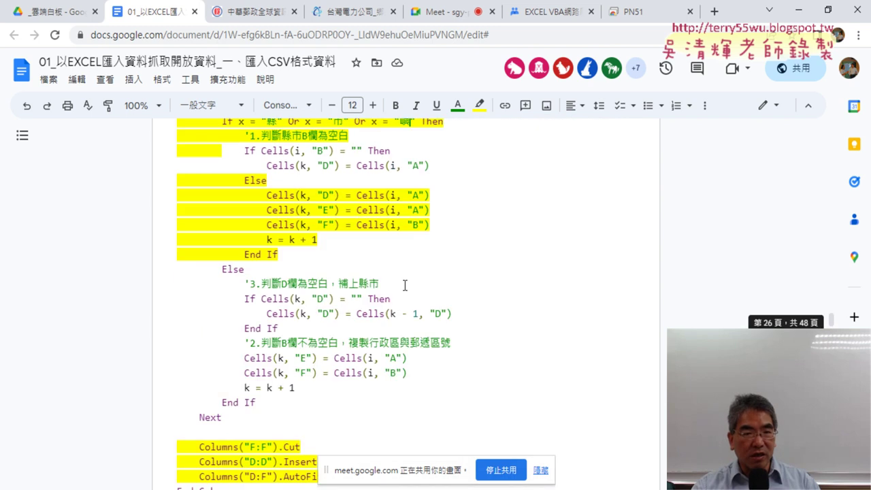
pyautogui.scroll(4, 404, 284)
pyautogui.scroll(4, 405, 285)
pyautogui.scroll(1, 405, 284)
pyautogui.scroll(1, 405, 285)
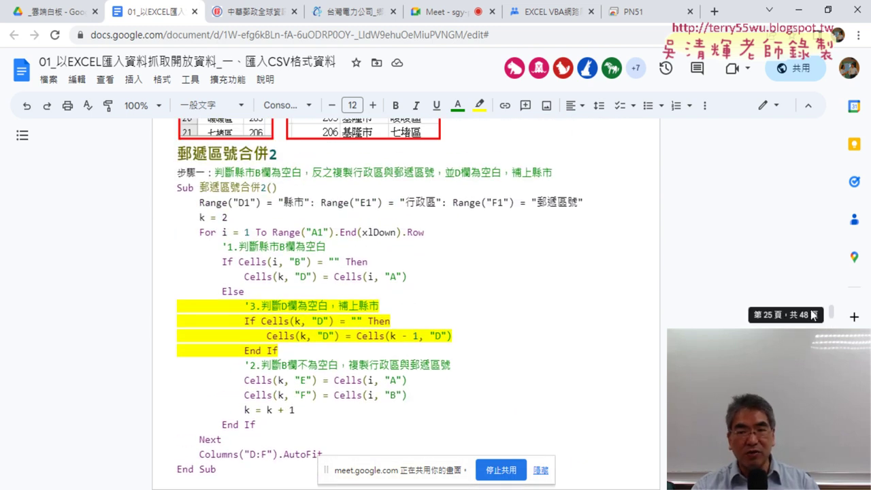
pyautogui.scroll(-2, 327, 291)
pyautogui.scroll(-3, 326, 291)
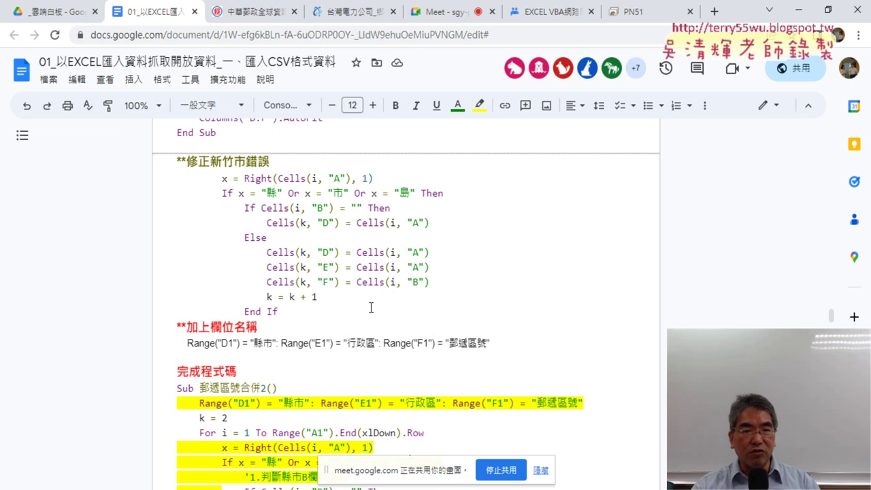
pyautogui.doubleClick(217, 164)
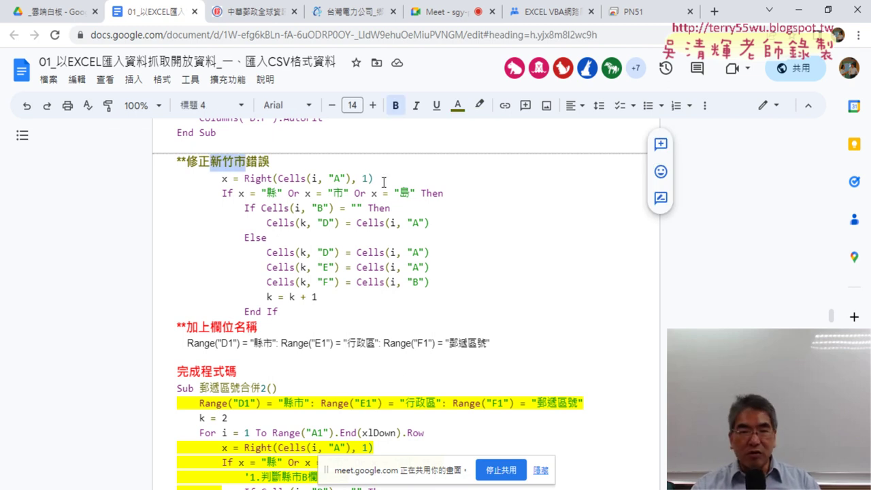
pyautogui.scroll(-3, 422, 259)
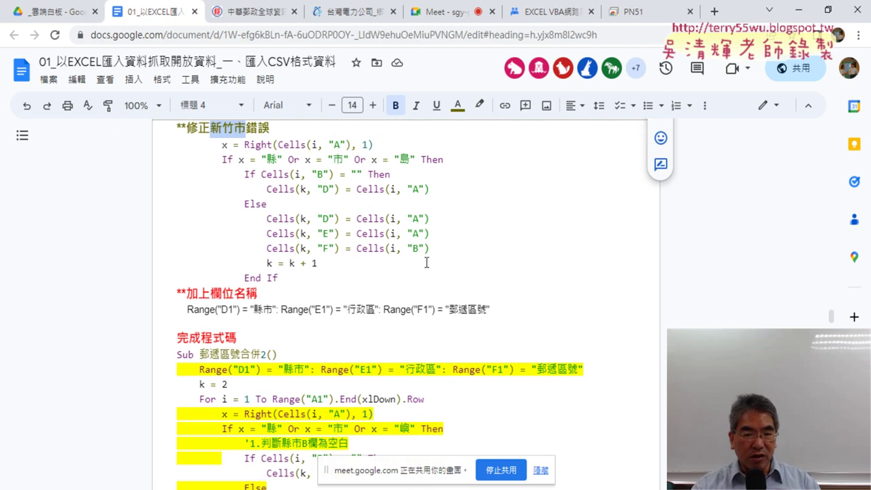
pyautogui.doubleClick(404, 260)
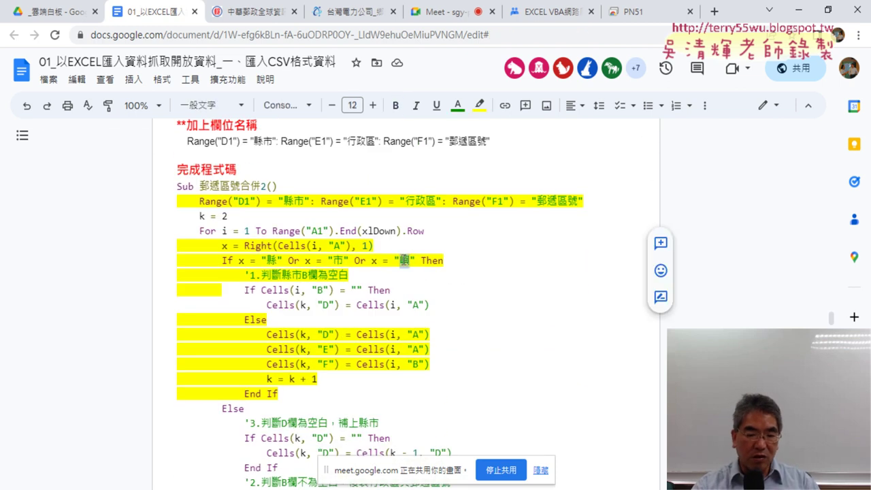
pyautogui.scroll(2, 404, 252)
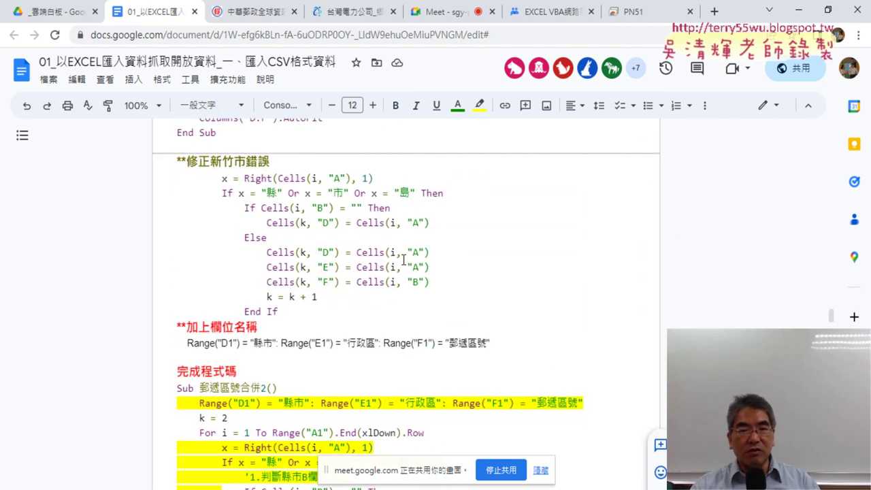
pyautogui.scroll(2, 404, 246)
pyautogui.write('鎮')
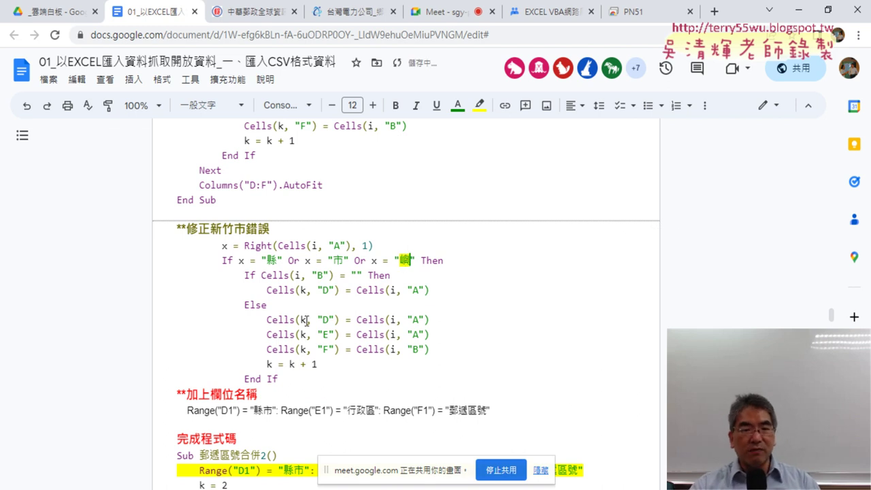
pyautogui.moveTo(224, 246); pyautogui.dragTo(374, 246)
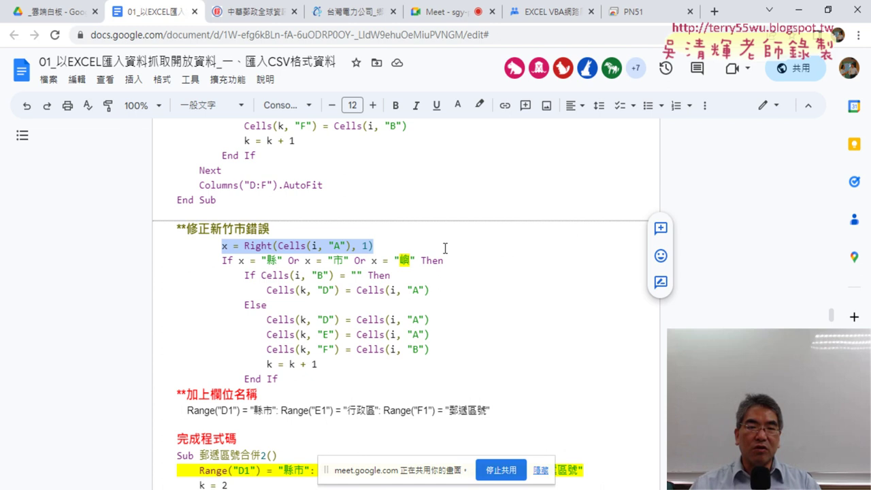
pyautogui.moveTo(238, 261); pyautogui.dragTo(416, 260)
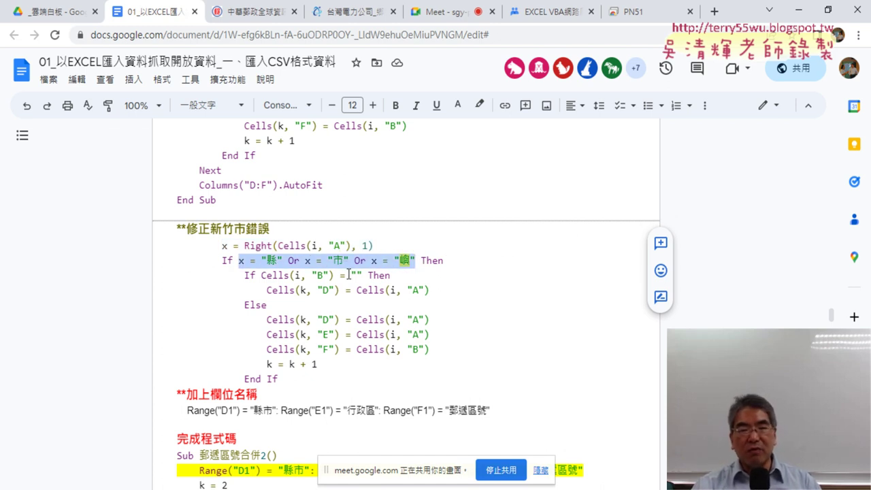
pyautogui.moveTo(246, 246); pyautogui.dragTo(375, 247)
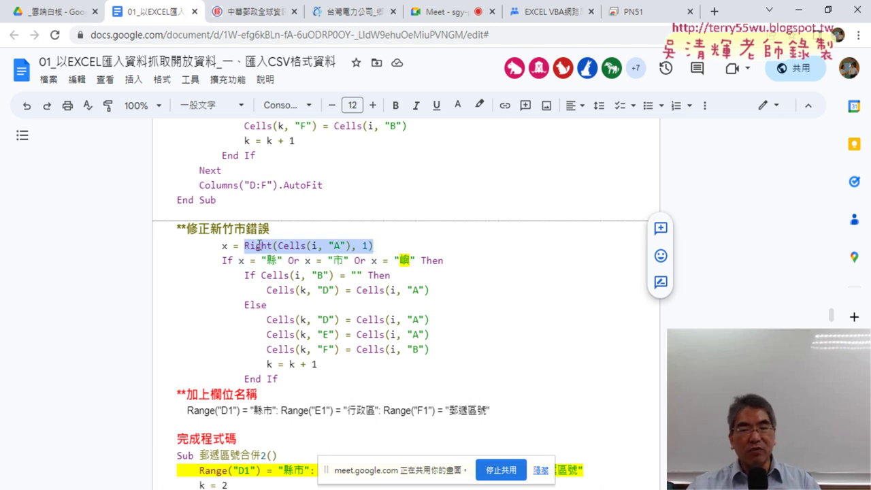
pyautogui.doubleClick(271, 263)
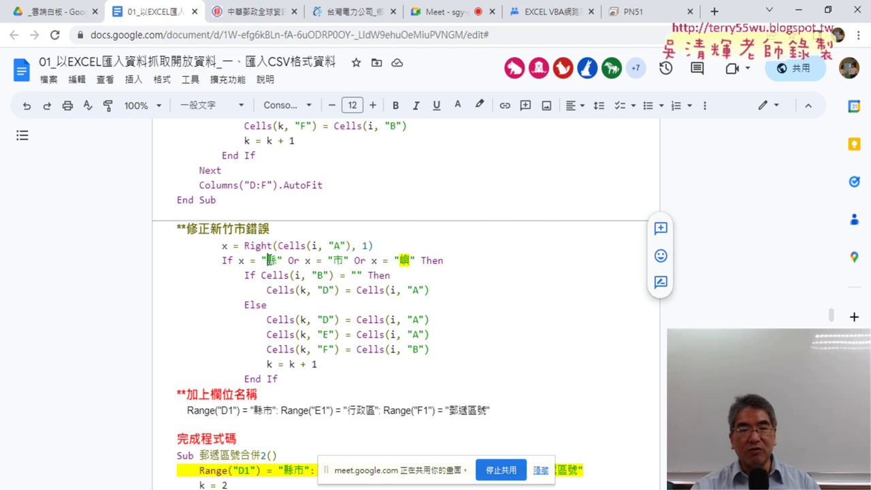
pyautogui.doubleClick(338, 261)
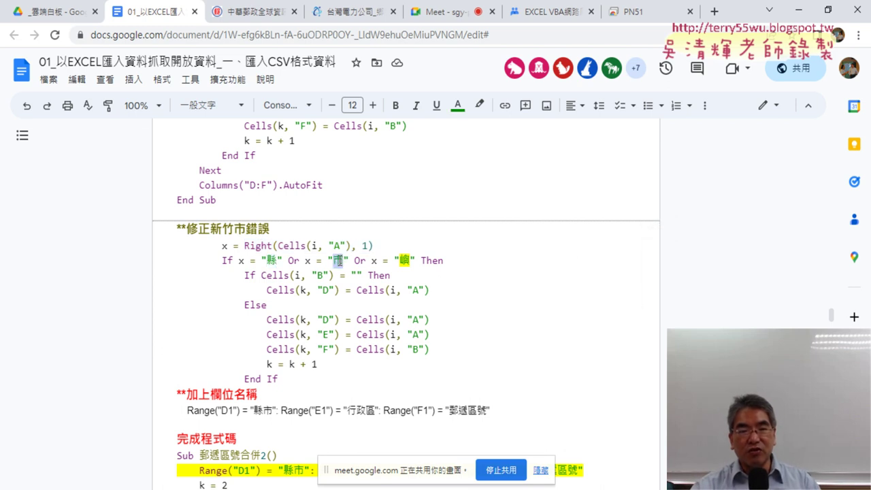
pyautogui.doubleClick(405, 260)
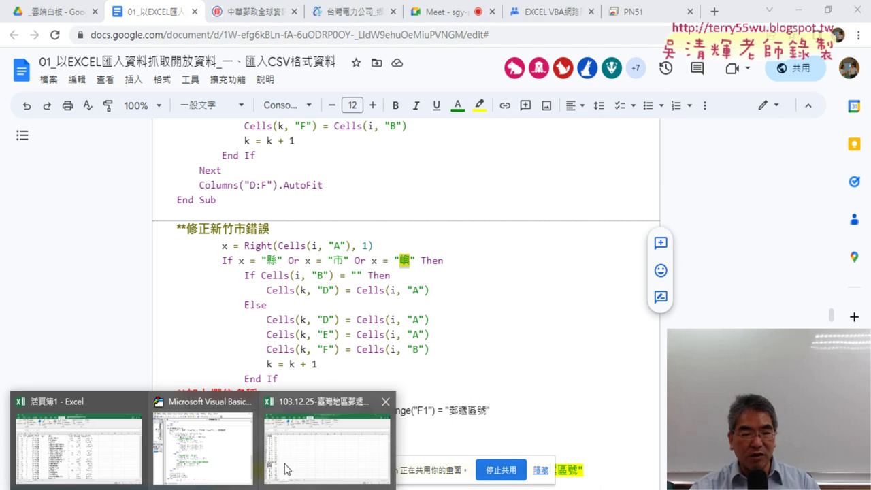
# - Back in Excel, select 釣魚臺列嶼 in A65 and open the 郵遞區號合併2_OK macro code
pyautogui.click(309, 414)
pyautogui.scroll(-4, 175, 374)
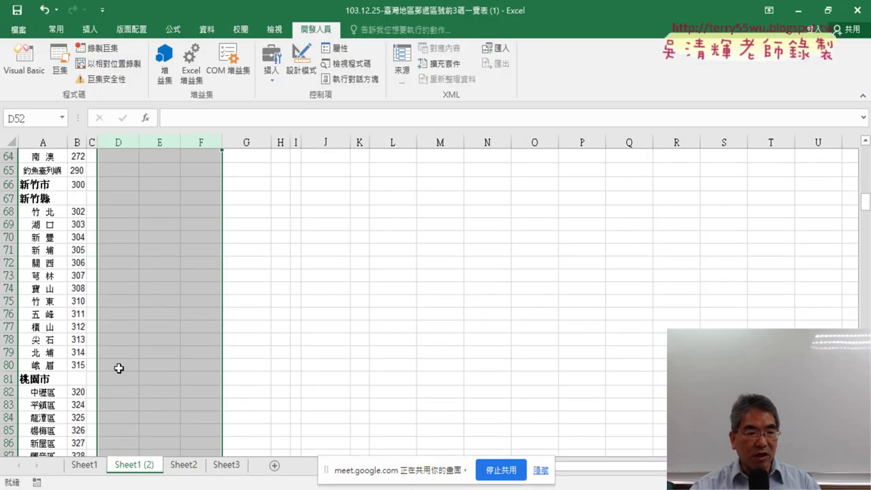
pyautogui.scroll(2, 120, 354)
pyautogui.scroll(1, 120, 352)
pyautogui.click(52, 298)
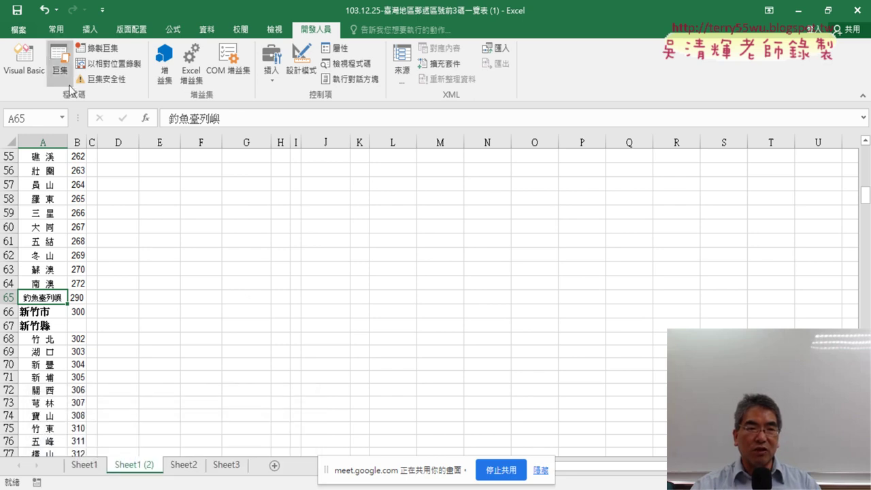
pyautogui.click(24, 58)
pyautogui.click(498, 277)
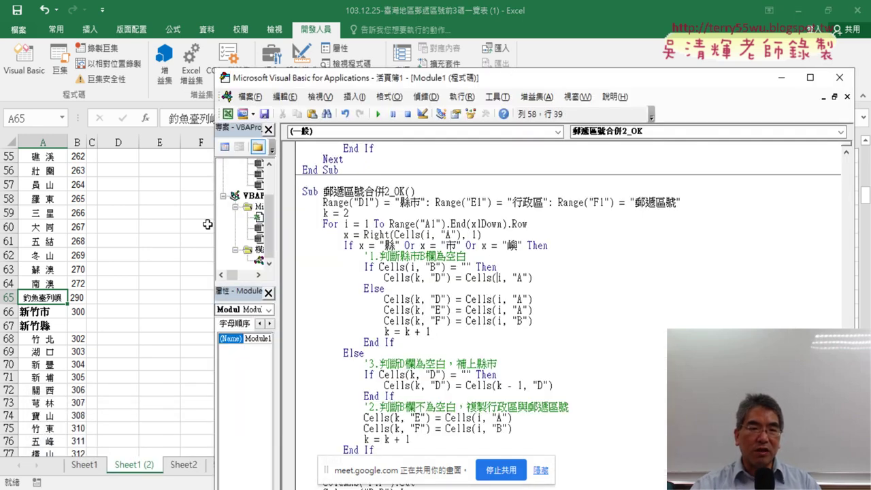
# - Jump to the top of the sheet at 臺北市, highlight the 縣/市/鎮 If test, and return to the sheet
pyautogui.click(137, 220)
pyautogui.hotkey('ctrl', 'Up')
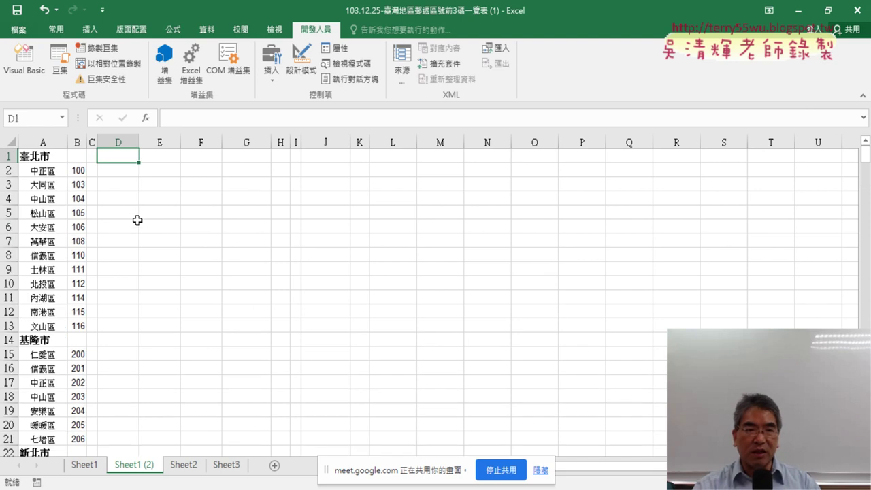
pyautogui.click(41, 71)
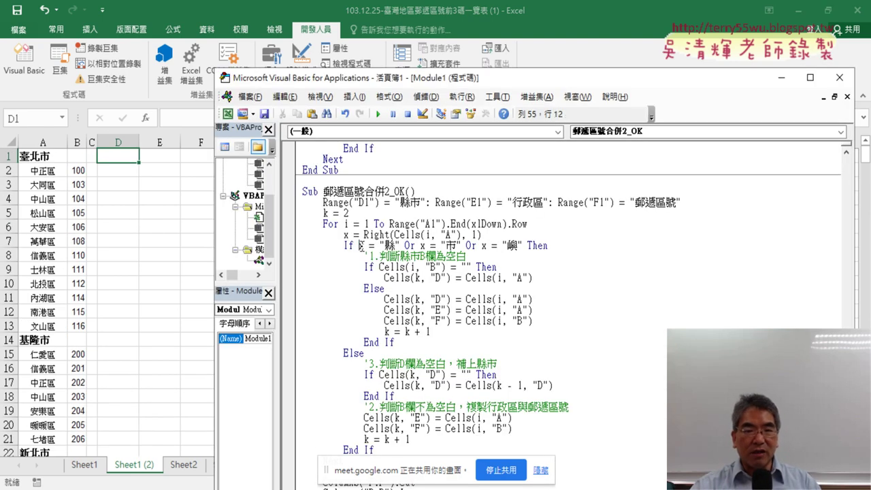
pyautogui.moveTo(359, 245); pyautogui.dragTo(519, 248)
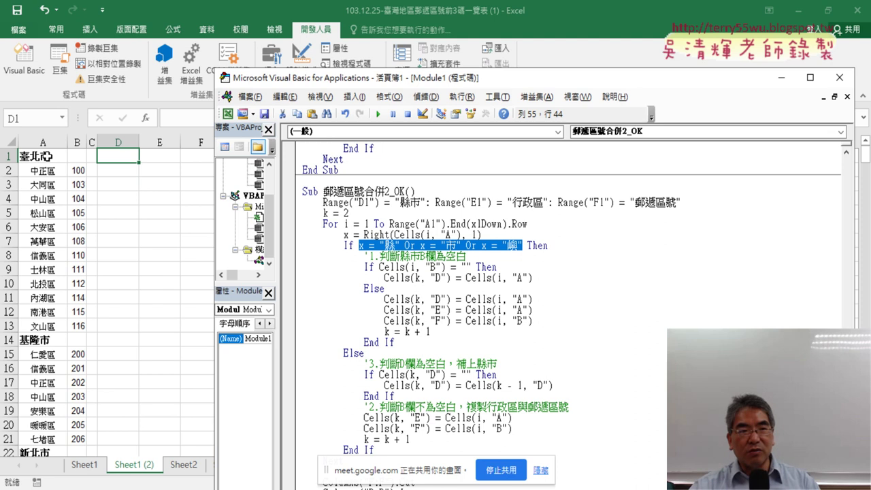
pyautogui.click(77, 157)
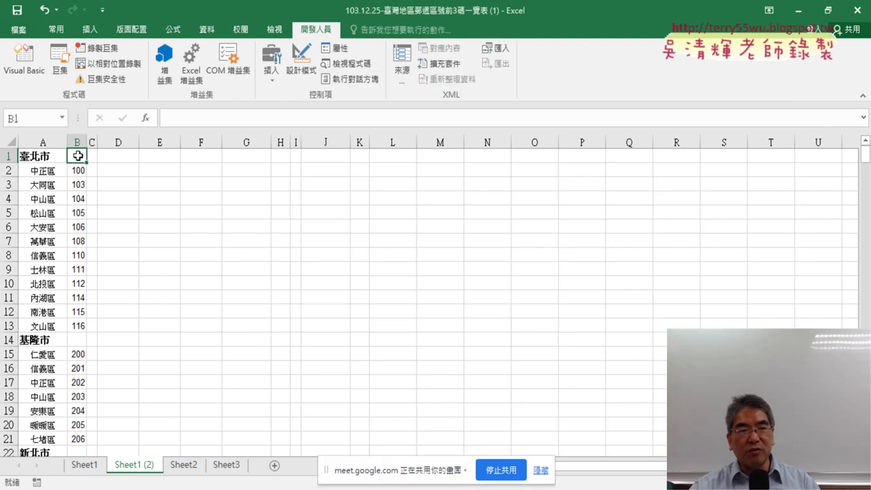
# - Set a breakpoint on Cells(k, "D") = Cells(i, "A") and remove the one on the If x line
pyautogui.click(29, 82)
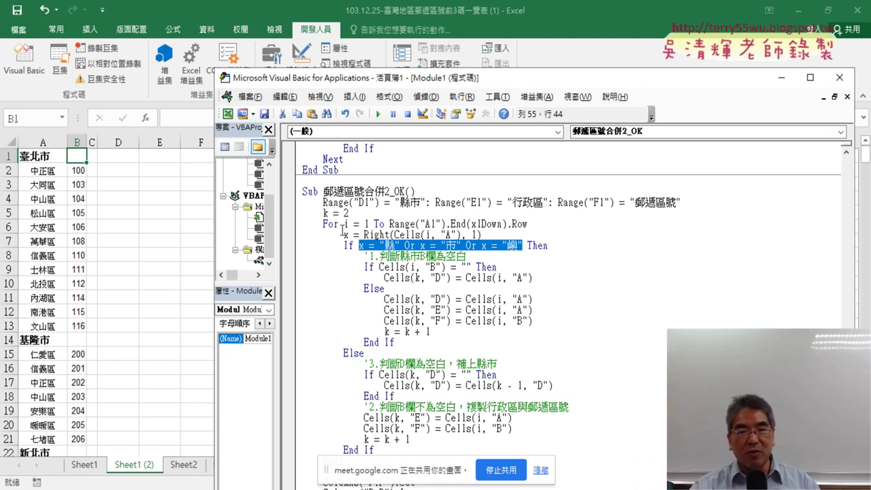
pyautogui.click(290, 247)
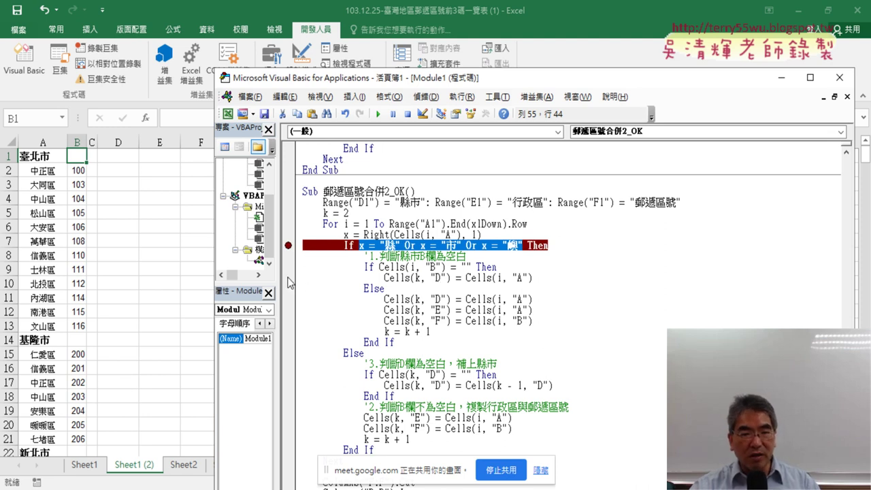
pyautogui.click(290, 279)
pyautogui.click(289, 246)
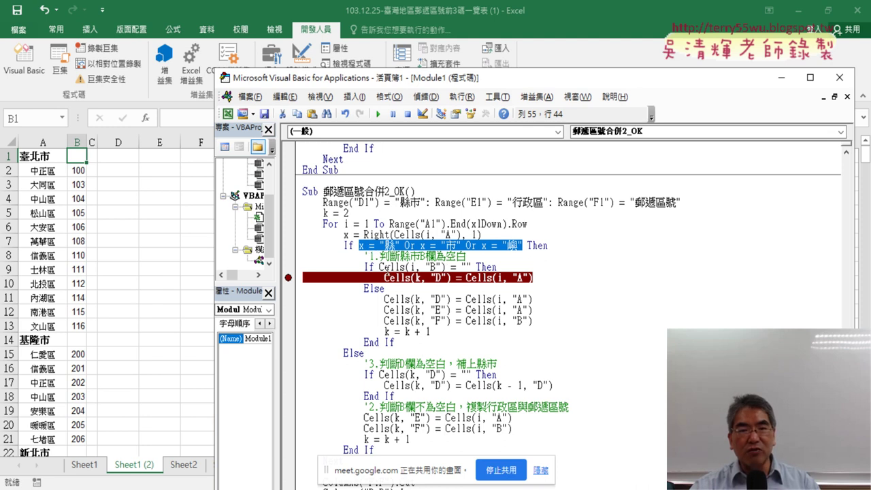
pyautogui.moveTo(380, 267); pyautogui.dragTo(469, 269)
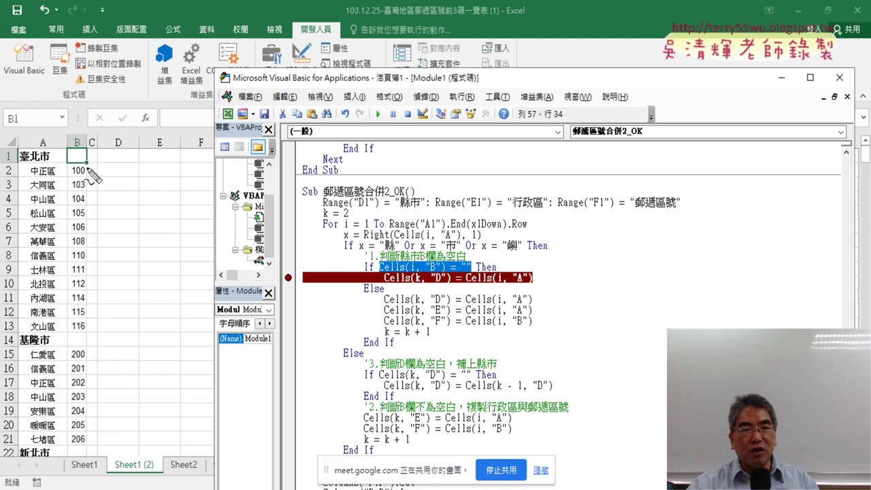
# - Pen-mark cell B1 and the column E copy line, clear the marks, and return to the worksheet
pyautogui.moveTo(76, 168); pyautogui.dragTo(78, 150)
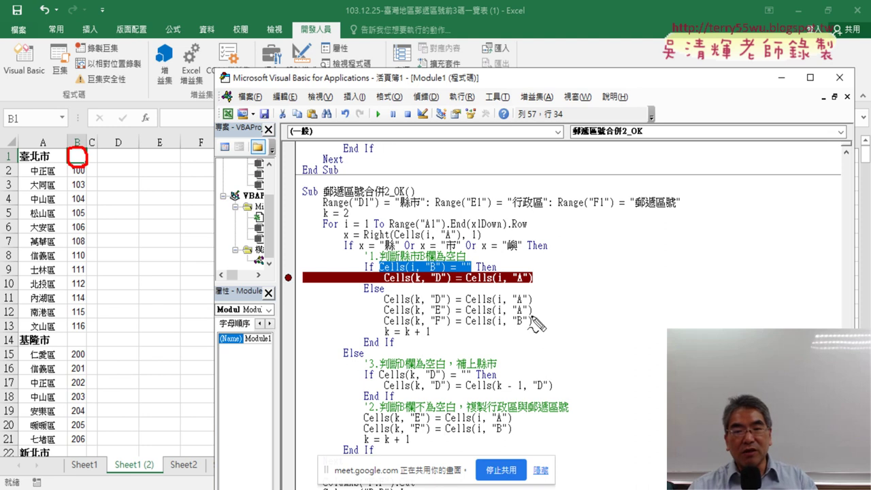
pyautogui.moveTo(532, 312); pyautogui.dragTo(424, 312)
pyautogui.moveTo(533, 305); pyautogui.dragTo(481, 311)
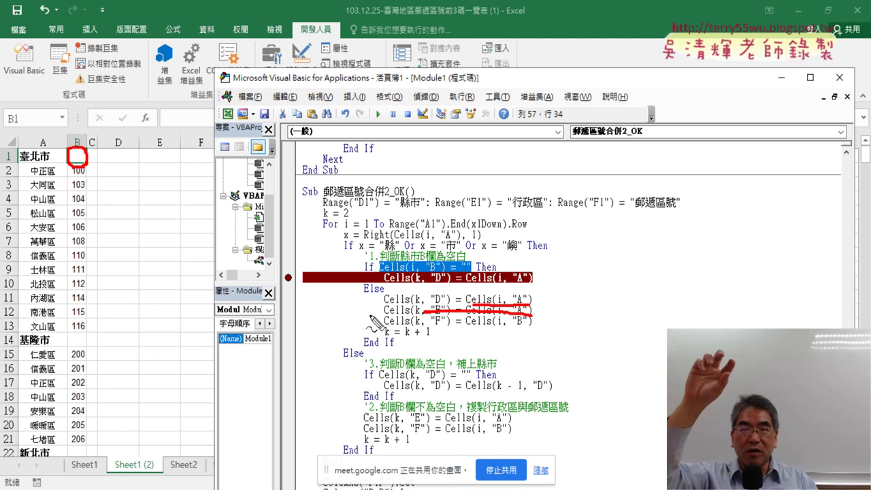
pyautogui.press('Escape')
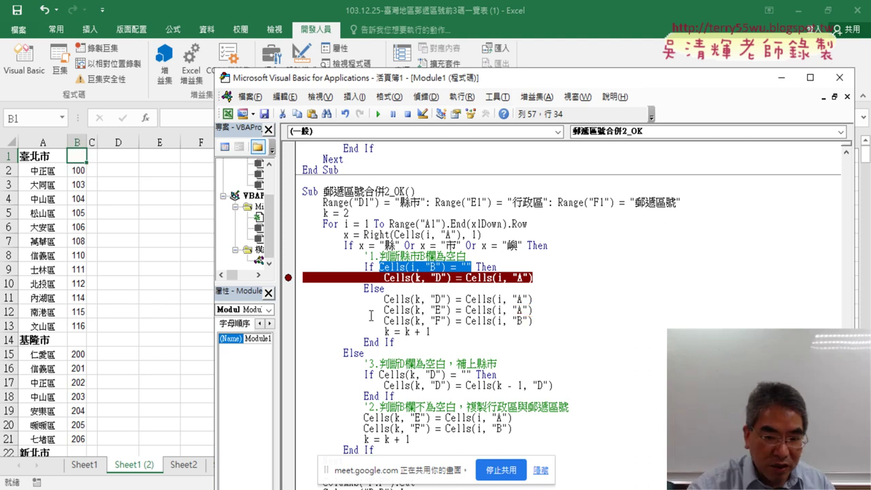
pyautogui.click(49, 371)
# - Scroll down and select the 釣魚臺列嶼 entry in A65
pyautogui.scroll(-4, 58, 375)
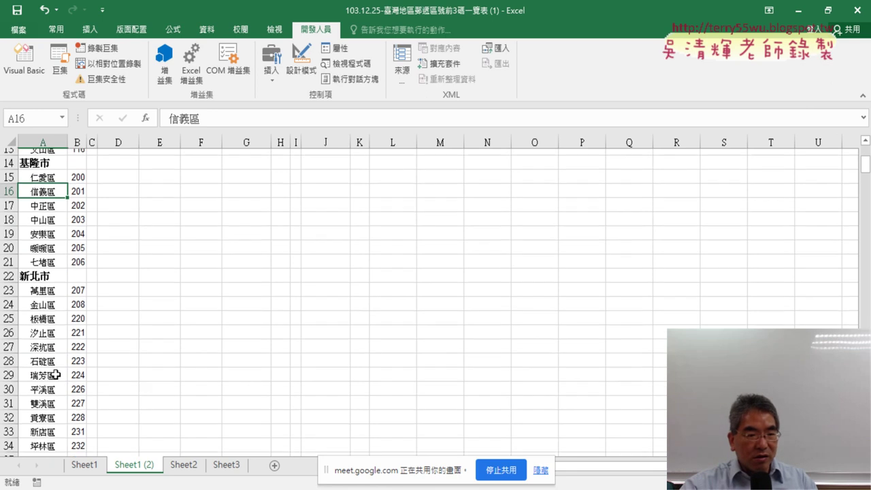
pyautogui.scroll(-8, 58, 375)
pyautogui.scroll(-4, 58, 375)
pyautogui.click(58, 384)
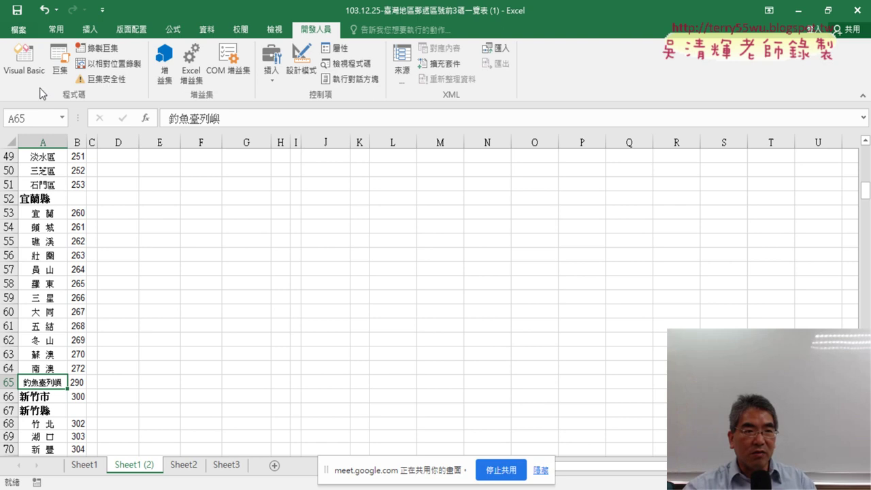
# - Run the macro to its breakpoint and select the new D1:F1 headers 縣市, 行政區, 郵遞區號
pyautogui.click(23, 60)
pyautogui.click(456, 277)
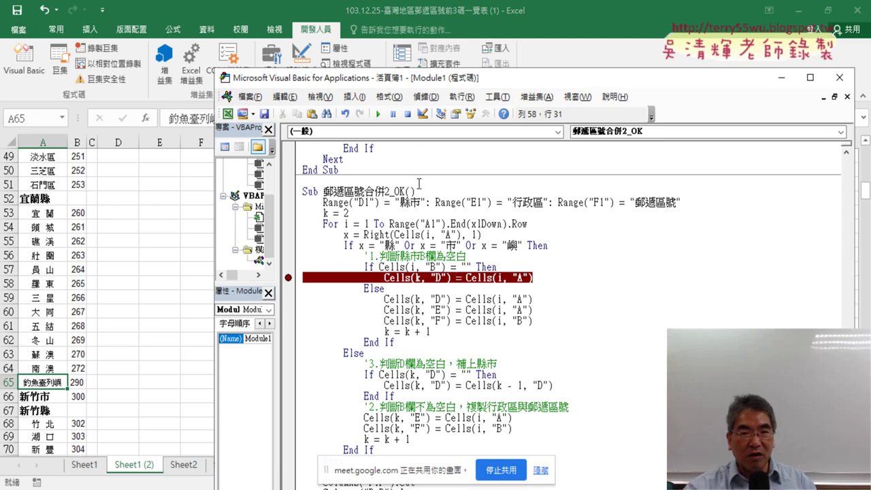
pyautogui.click(379, 117)
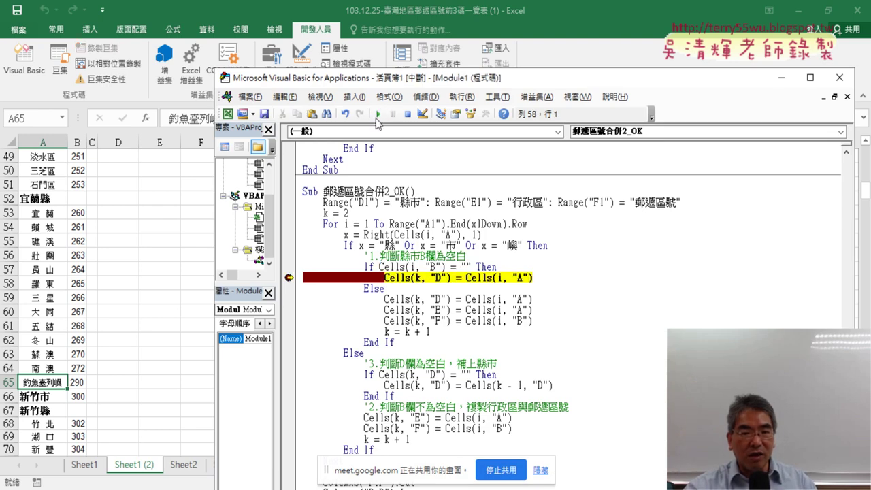
pyautogui.click(163, 185)
pyautogui.scroll(4, 163, 185)
pyautogui.scroll(7, 164, 184)
pyautogui.scroll(5, 164, 185)
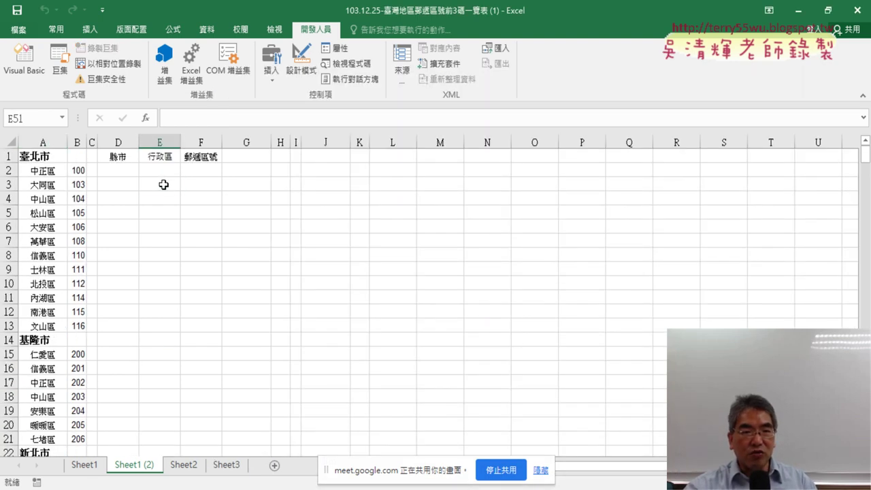
pyautogui.moveTo(119, 160); pyautogui.dragTo(201, 157)
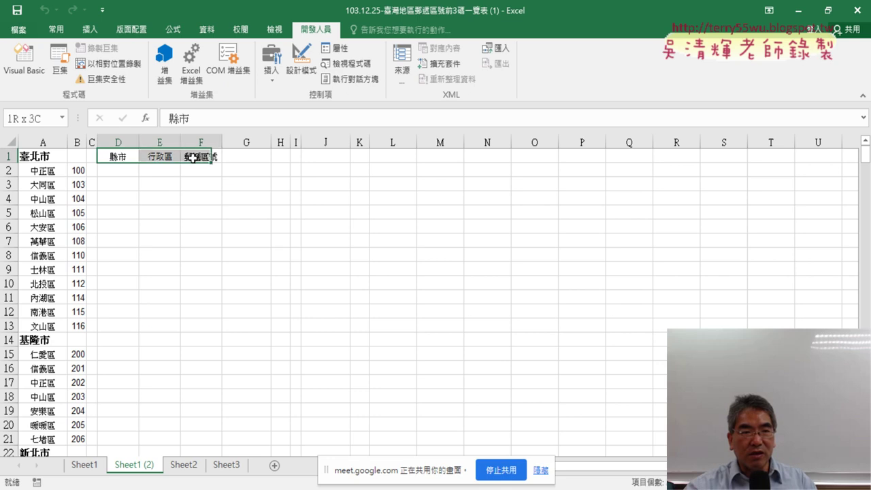
# - Step one line with F8, then continue the macro through the 基隆市 and 新北市 rows
pyautogui.click(24, 62)
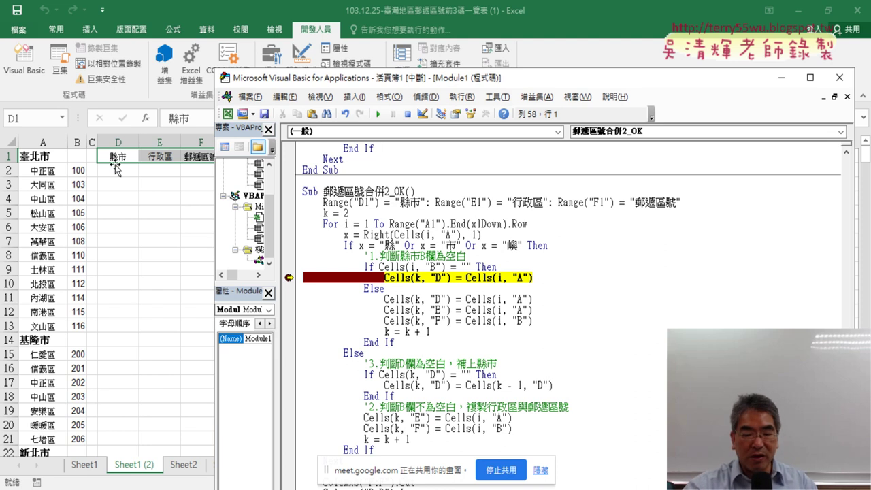
pyautogui.press('F8')
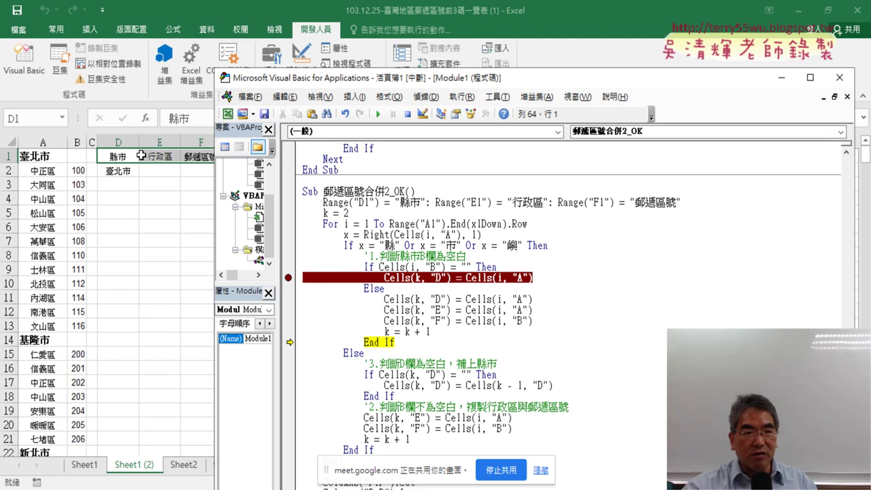
pyautogui.click(378, 114)
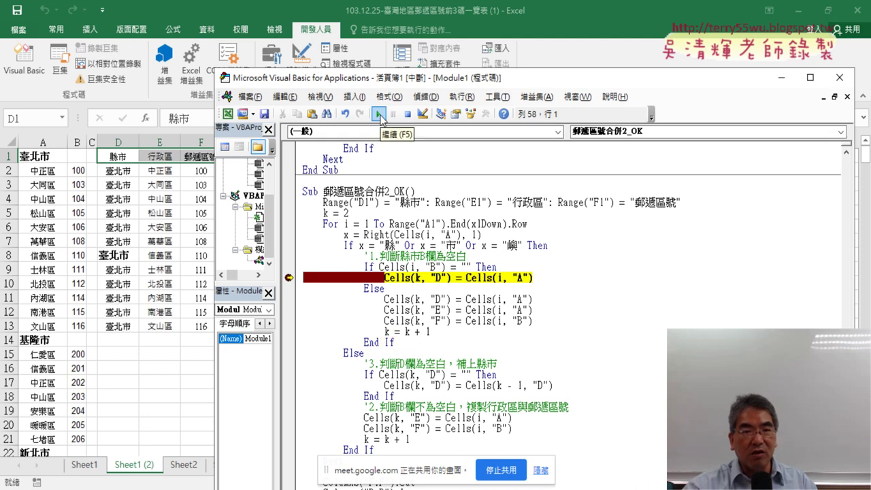
pyautogui.moveTo(444, 81); pyautogui.dragTo(532, 77)
pyautogui.click(466, 110)
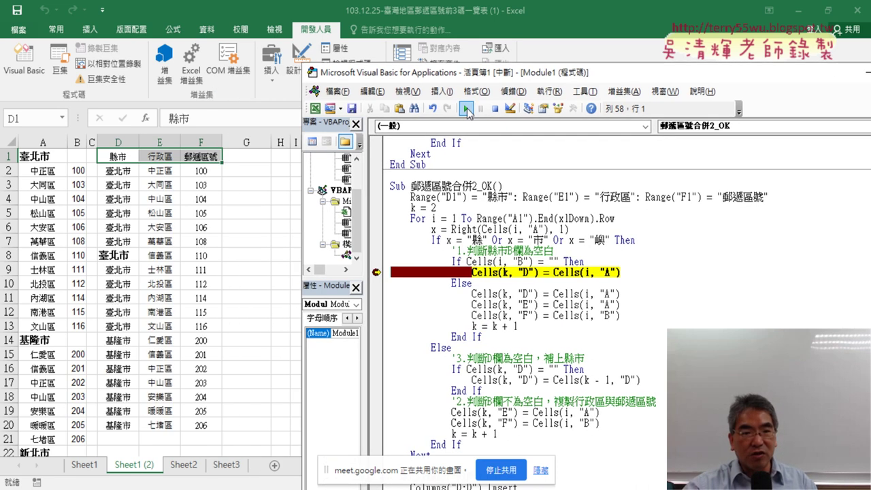
pyautogui.click(467, 110)
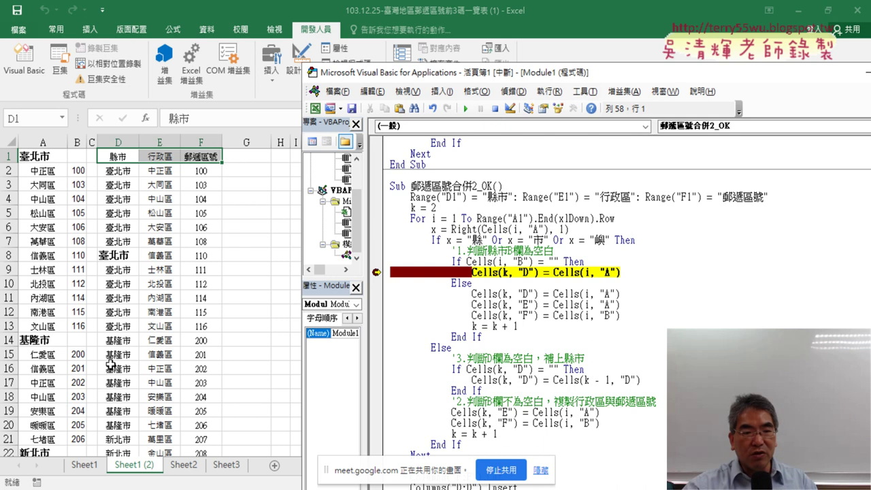
# - Scroll the worksheet down to row 49, which ends with 新北市, 石門區 and 253
pyautogui.click(121, 429)
pyautogui.scroll(-8, 136, 415)
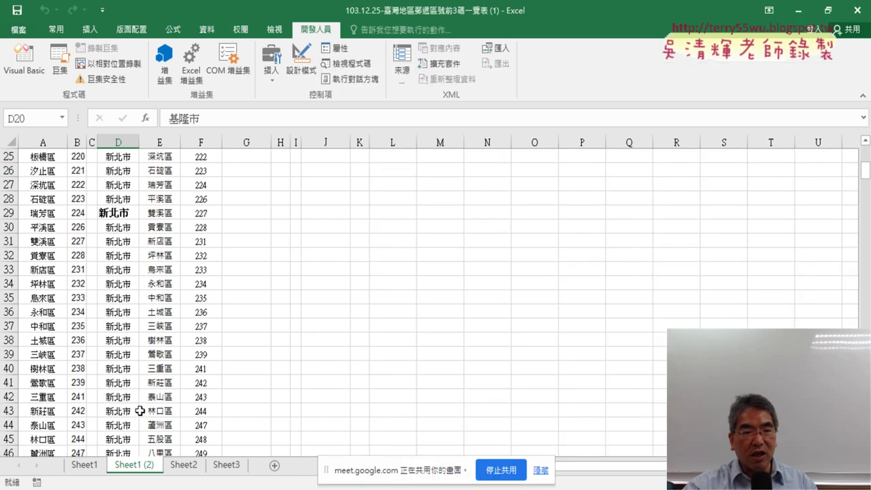
pyautogui.scroll(-3, 138, 404)
pyautogui.scroll(-1, 133, 361)
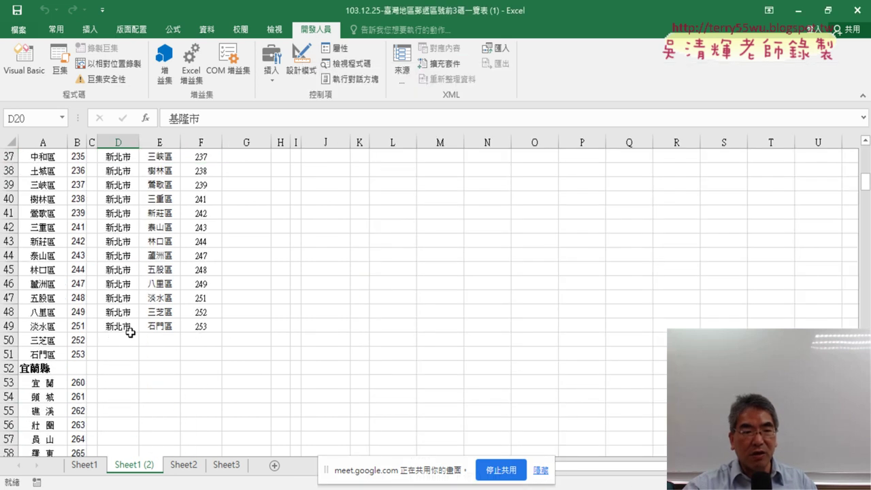
pyautogui.scroll(-2, 130, 341)
pyautogui.scroll(-1, 136, 350)
pyautogui.scroll(-1, 122, 350)
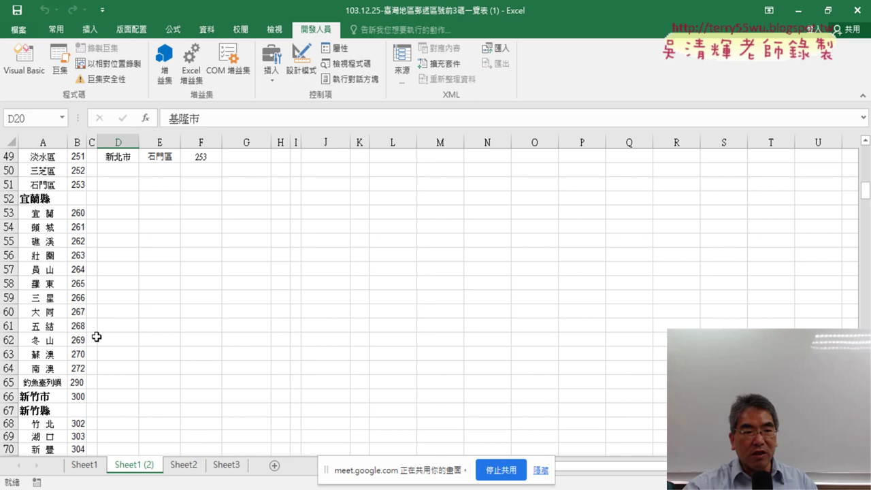
# - Step the loop with F8 to fill rows 50–53 with 宜蘭縣, 宜蘭 260 through 壯圍 263
pyautogui.click(24, 60)
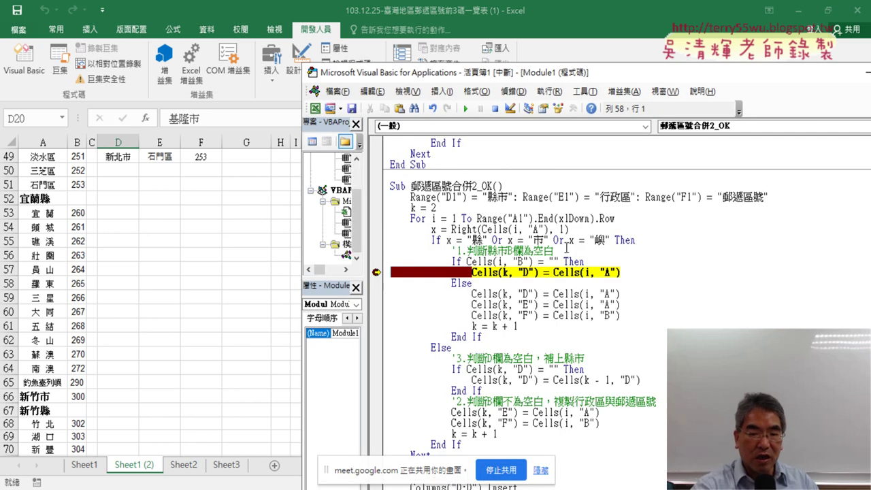
pyautogui.press('F8')
pyautogui.press('F8')
pyautogui.press('F8')
pyautogui.press('F8')
pyautogui.press('F8')
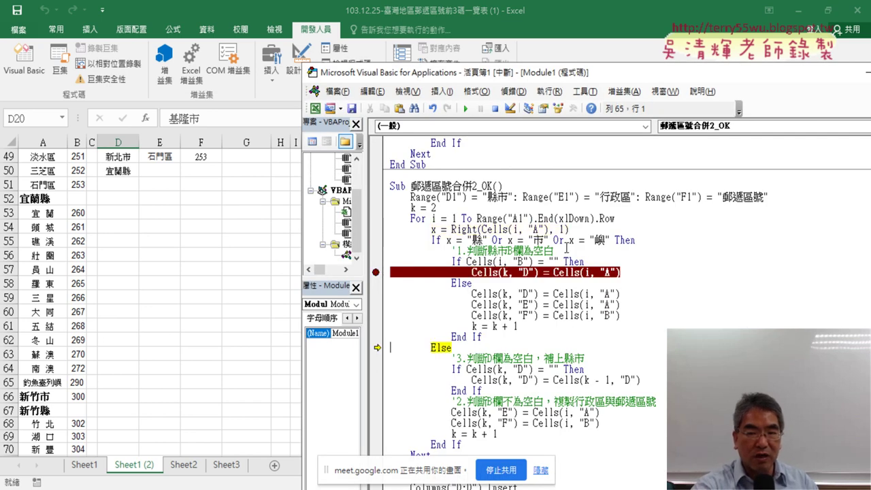
pyautogui.press('F8')
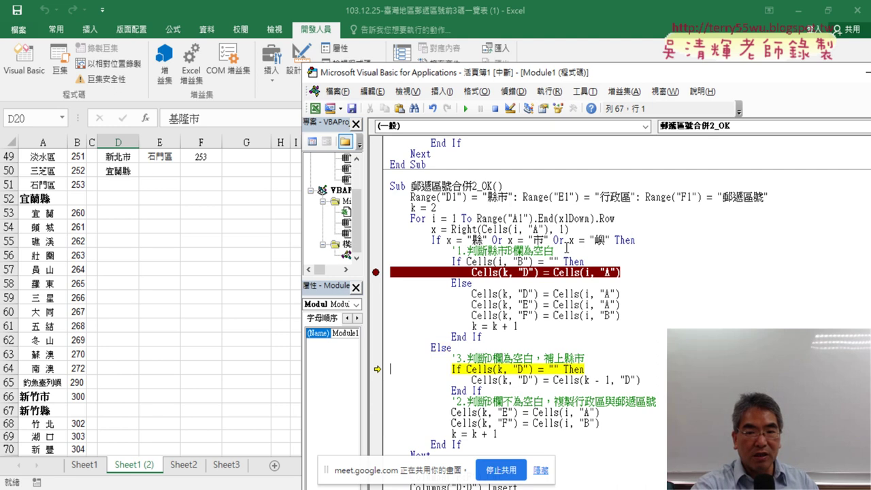
pyautogui.press('F8')
pyautogui.press('F8')
pyautogui.press('F8')
pyautogui.press('F8')
pyautogui.press('F8')
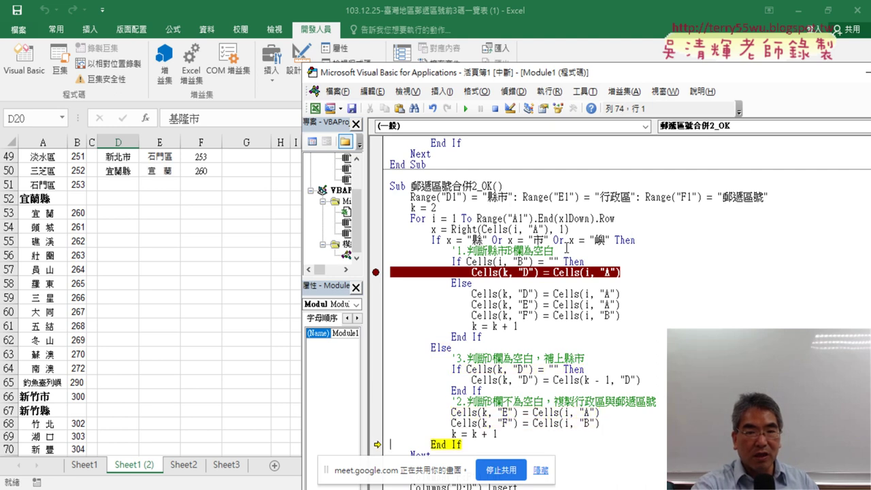
pyautogui.press('F8')
pyautogui.press('F8')
pyautogui.press('F8')
pyautogui.press('F8')
pyautogui.press('F8')
pyautogui.press('F8')
pyautogui.press('F8')
pyautogui.press('F8')
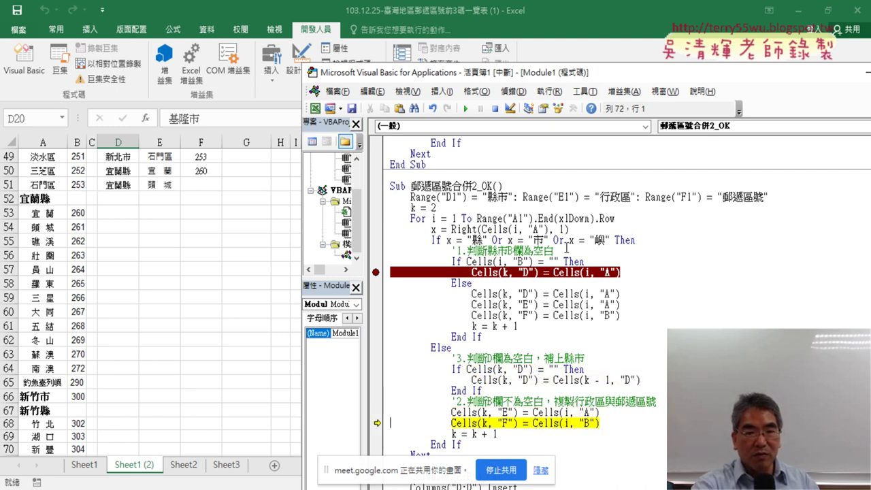
pyautogui.press('F8')
pyautogui.press('F8')
pyautogui.press('F8')
pyautogui.press('F8')
pyautogui.press('F8')
pyautogui.press('F8')
pyautogui.press('F8')
pyautogui.press('F8')
pyautogui.press('F8')
pyautogui.press('F8')
pyautogui.press('F8')
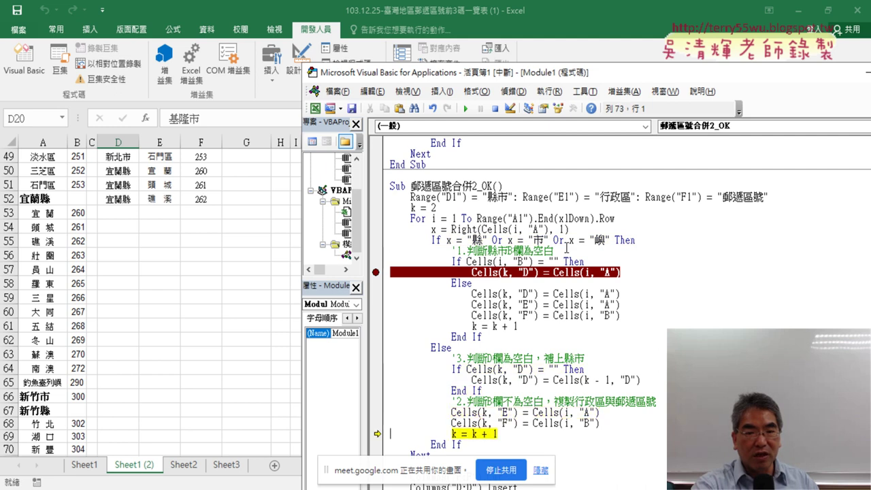
pyautogui.press('F8')
pyautogui.press('F8')
pyautogui.press('F8')
pyautogui.press('F8')
pyautogui.press('F8')
pyautogui.press('F8')
pyautogui.press('F8')
pyautogui.press('F8')
pyautogui.press('F8')
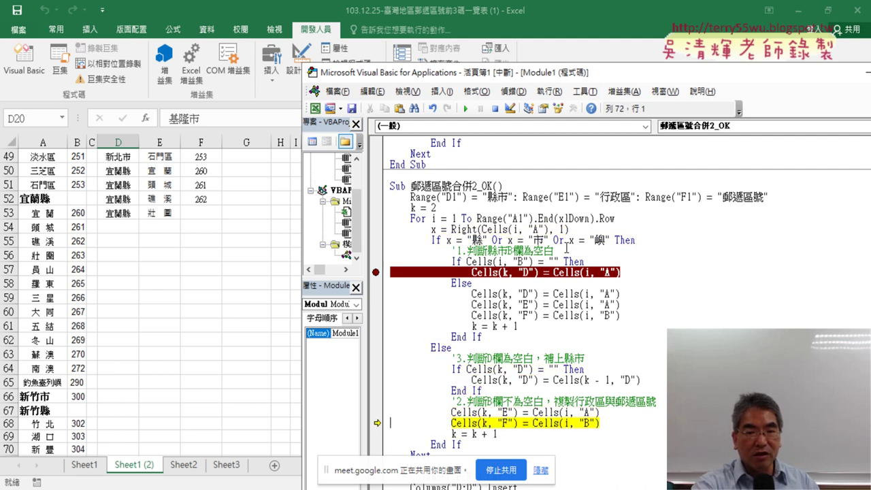
pyautogui.press('F8')
pyautogui.press('F8')
pyautogui.press('F8')
pyautogui.press('F8')
pyautogui.press('F8')
pyautogui.press('F8')
pyautogui.press('F8')
pyautogui.press('F8')
pyautogui.press('F8')
pyautogui.press('F8')
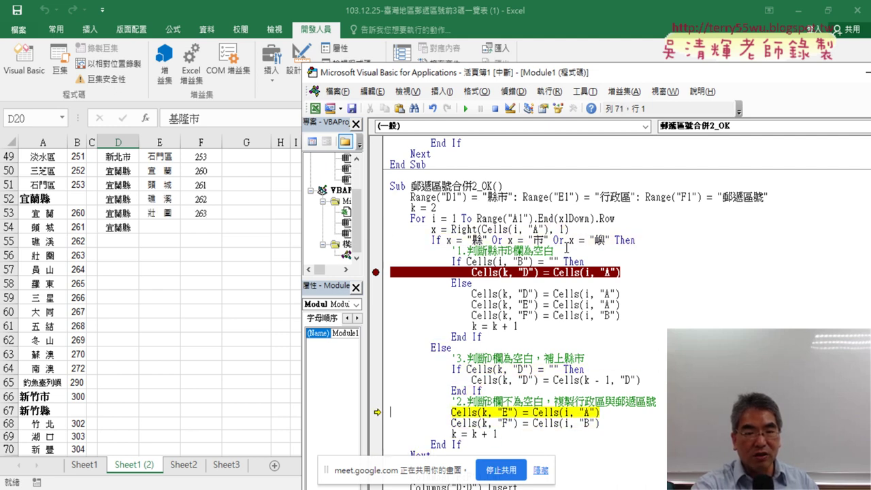
pyautogui.press('F8')
pyautogui.press('F8')
# - Step through rows 54–61 (員山 264 to 南澳 272), then into the Else branch for the next row
pyautogui.press('F8')
pyautogui.press('F8')
pyautogui.press('F8')
pyautogui.press('F8')
pyautogui.press('F8')
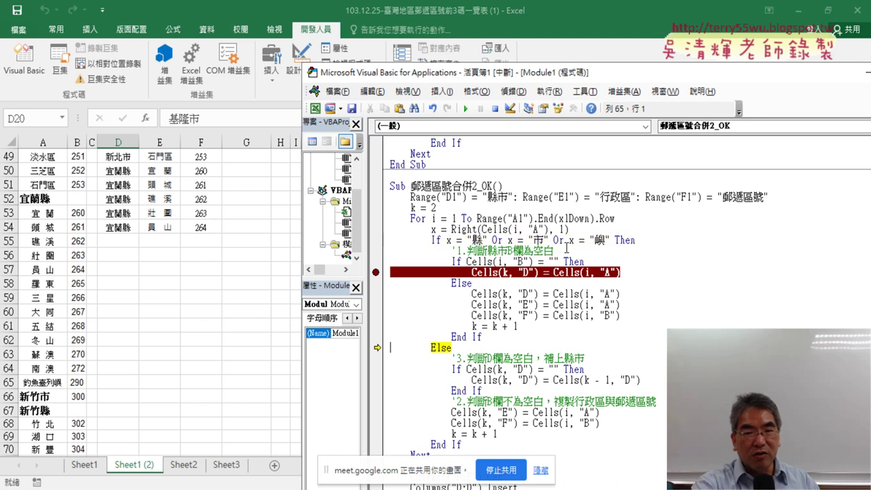
pyautogui.press('F8')
pyautogui.press('F8')
pyautogui.press('F8')
pyautogui.press('F8')
pyautogui.press('F8')
pyautogui.press('F8')
pyautogui.press('F8')
pyautogui.press('F8')
pyautogui.press('F8')
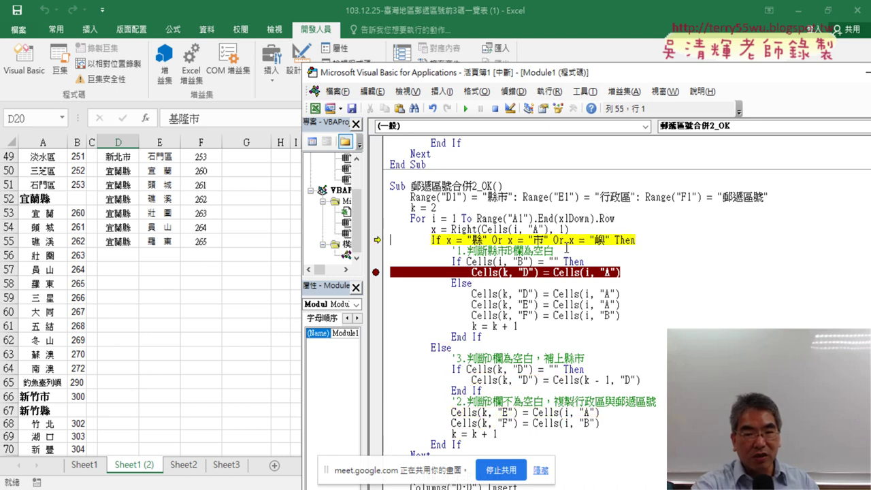
pyautogui.press('F8')
pyautogui.press('F8')
pyautogui.press('F8')
pyautogui.press('F8')
pyautogui.press('F8')
pyautogui.press('F8')
pyautogui.press('F8')
pyautogui.press('F8')
pyautogui.press('F8')
pyautogui.press('F8')
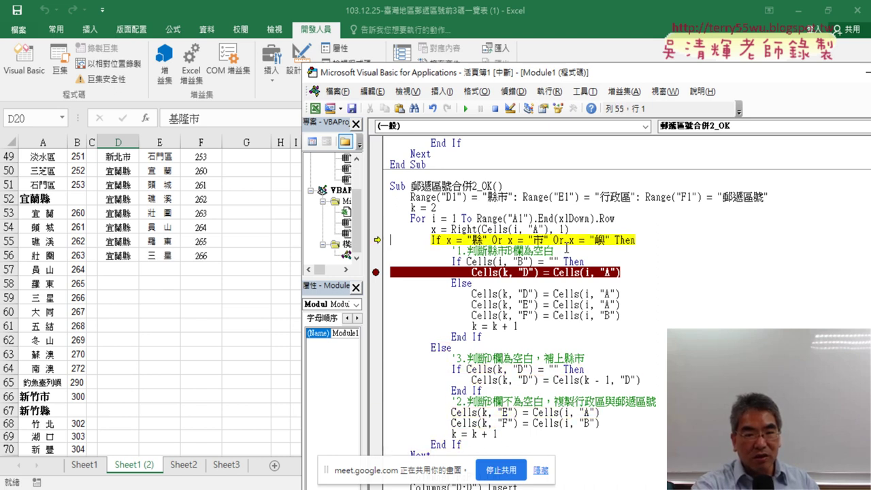
pyautogui.press('F8')
pyautogui.press('F8')
pyautogui.press('F8')
pyautogui.press('F8')
pyautogui.press('F8')
pyautogui.press('F8')
pyautogui.press('F8')
pyautogui.press('F8')
pyautogui.press('F8')
pyautogui.press('F8')
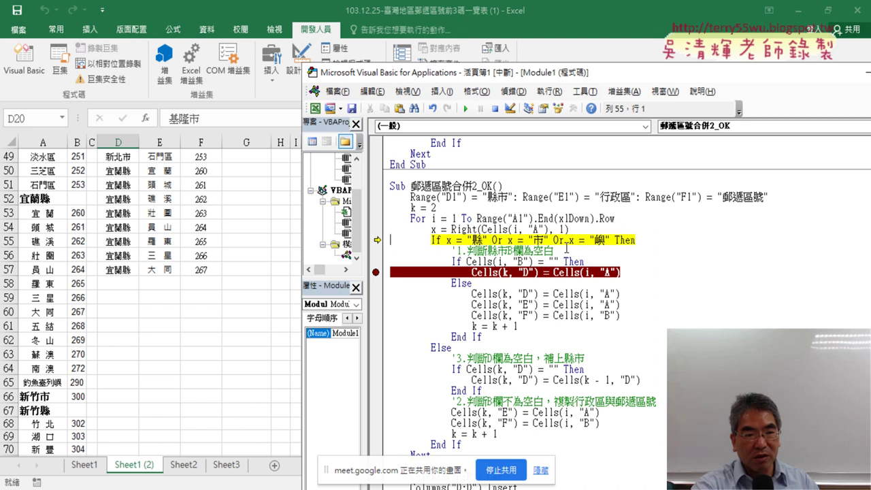
pyautogui.press('F8')
pyautogui.press('F8')
pyautogui.press('F8')
pyautogui.press('F8')
pyautogui.press('F8')
pyautogui.press('F8')
pyautogui.press('F8')
pyautogui.press('F8')
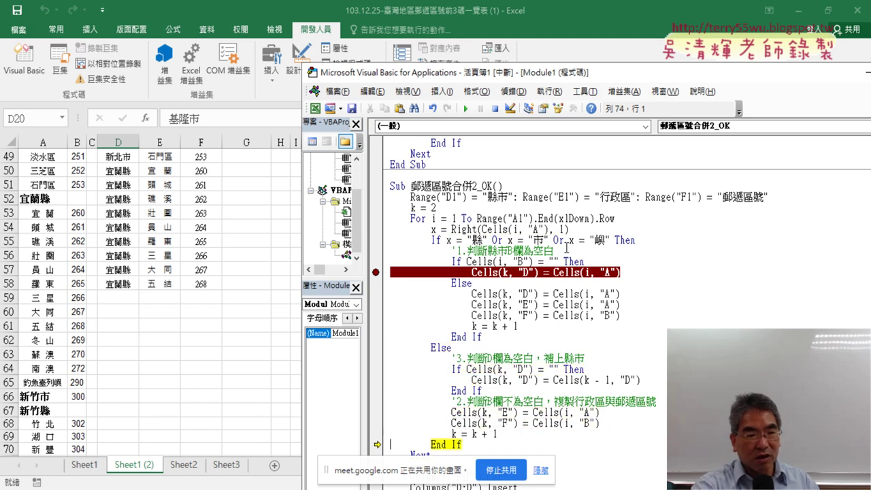
pyautogui.press('F8')
pyautogui.press('F8')
pyautogui.press('F8')
pyautogui.press('F8')
pyautogui.press('F8')
pyautogui.press('F8')
pyautogui.press('F8')
pyautogui.press('F8')
pyautogui.press('F8')
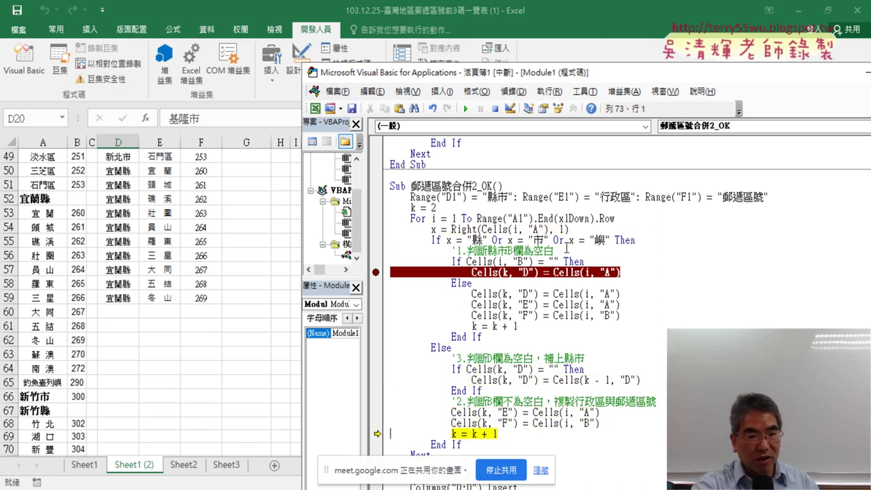
pyautogui.press('F8')
pyautogui.press('F8')
pyautogui.press('F8')
pyautogui.press('F8')
pyautogui.press('F8')
pyautogui.press('F8')
pyautogui.press('F8')
pyautogui.press('F8')
pyautogui.press('F8')
pyautogui.press('F8')
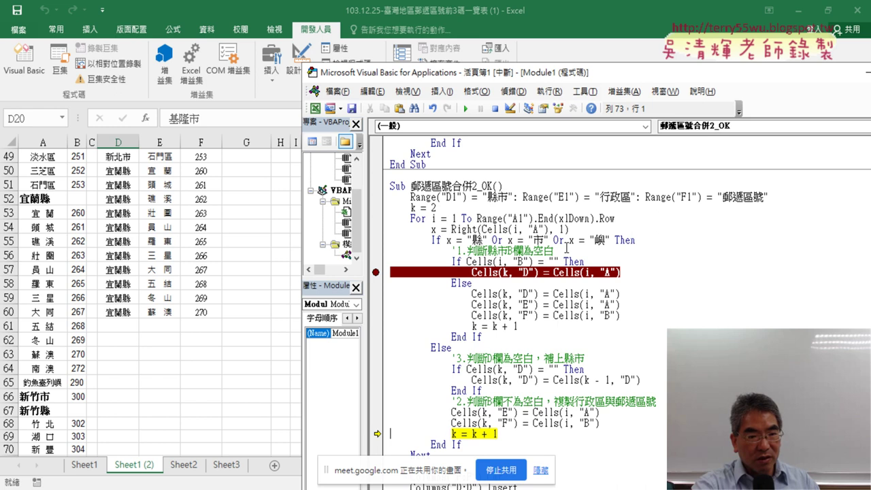
pyautogui.press('F8')
pyautogui.press('F8')
pyautogui.press('F8')
pyautogui.press('F8')
pyautogui.press('F8')
pyautogui.press('F8')
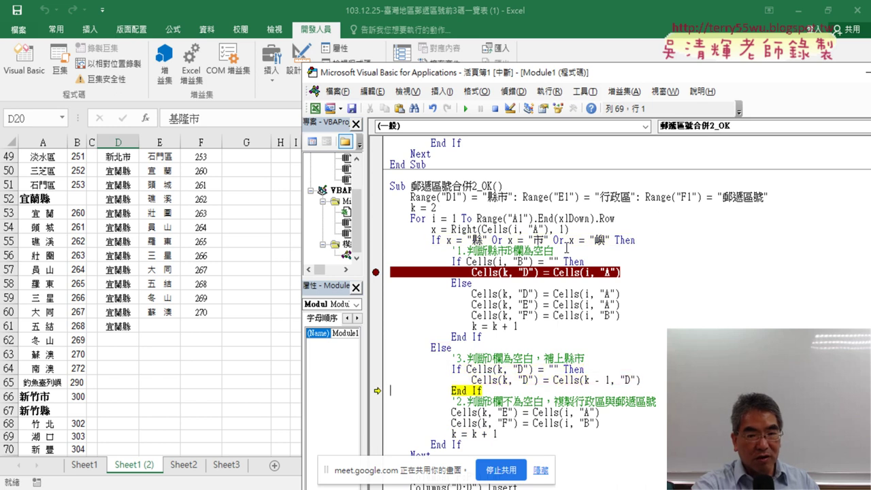
pyautogui.press('F8')
pyautogui.press('F8')
pyautogui.press('F8')
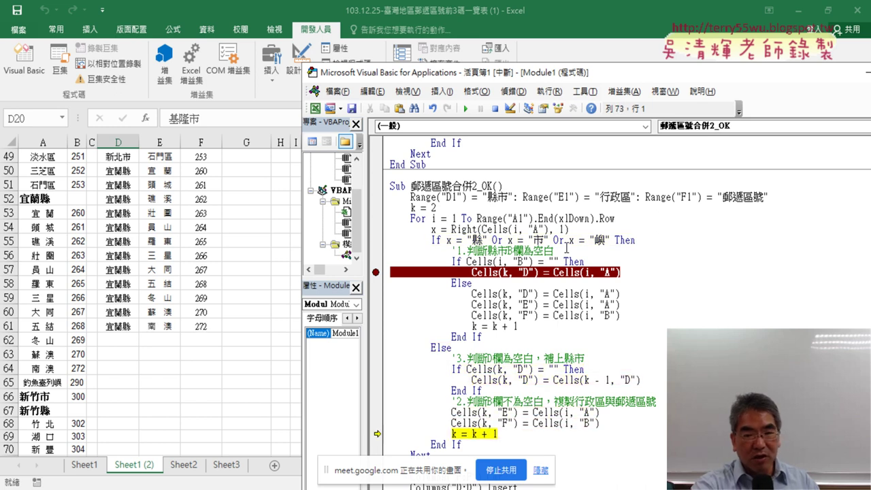
pyautogui.press('F8')
pyautogui.press('F8')
pyautogui.press('F8')
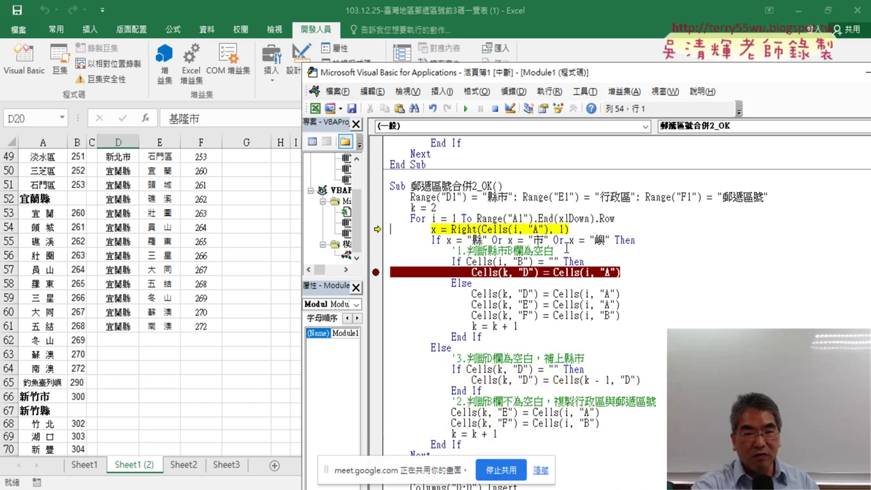
pyautogui.press('F8')
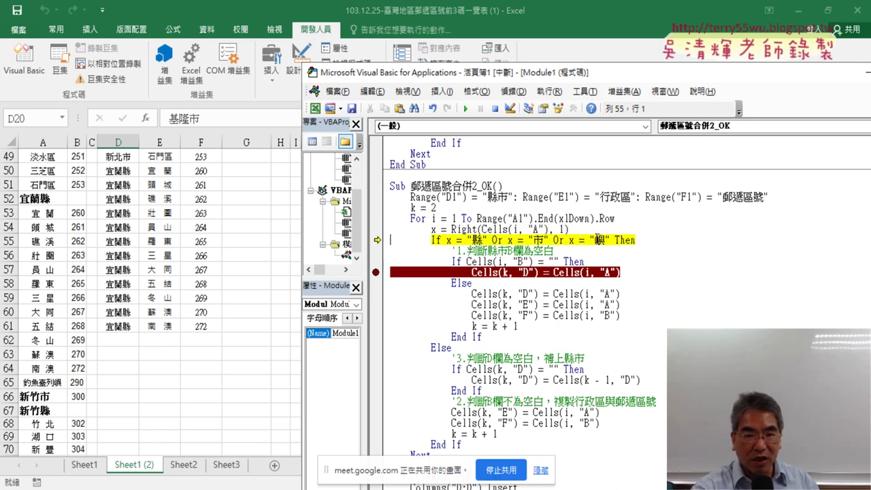
pyautogui.press('F8')
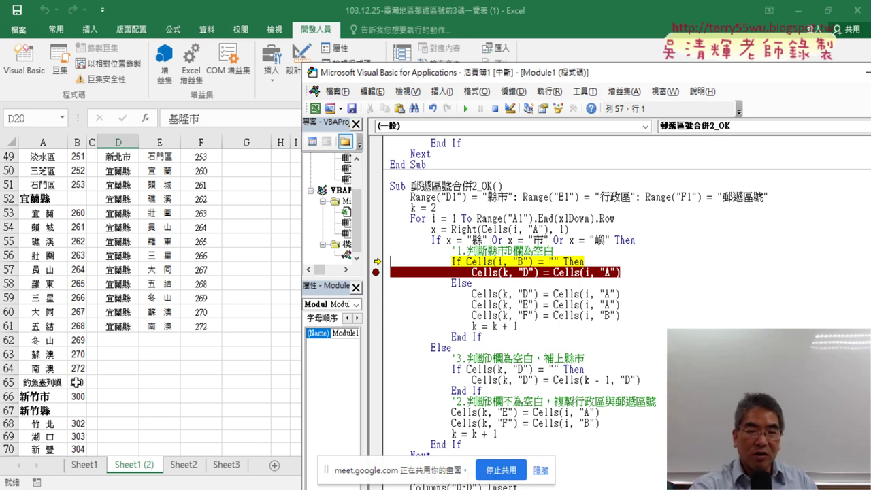
pyautogui.press('F8')
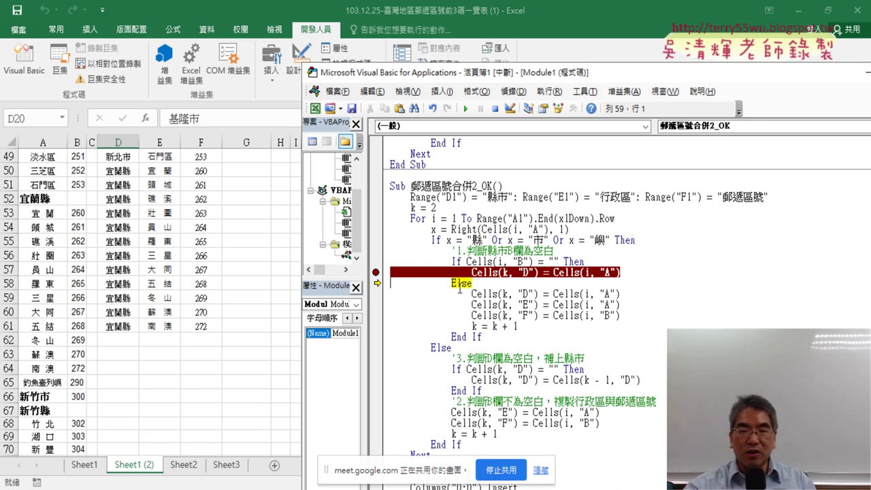
# - Step the Else branch to End If, writing 釣魚臺列嶼 into D62 and E62 and 290 into F62
pyautogui.moveTo(452, 283); pyautogui.dragTo(476, 286)
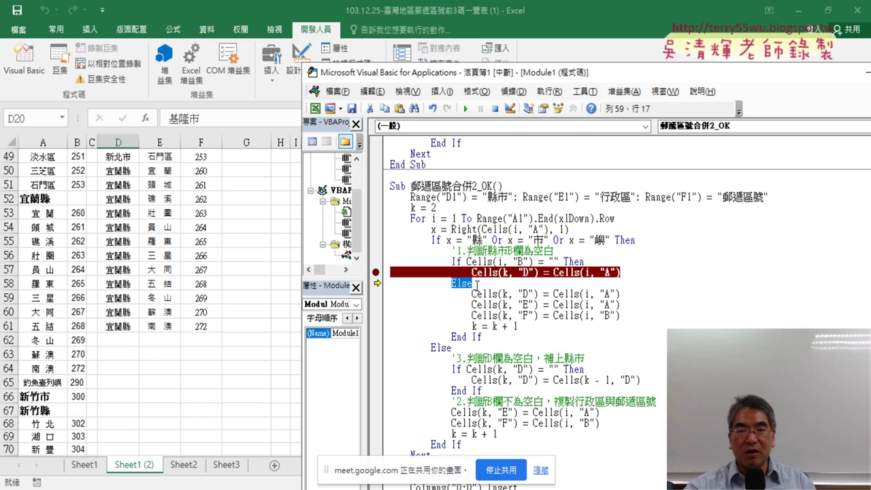
pyautogui.click(502, 294)
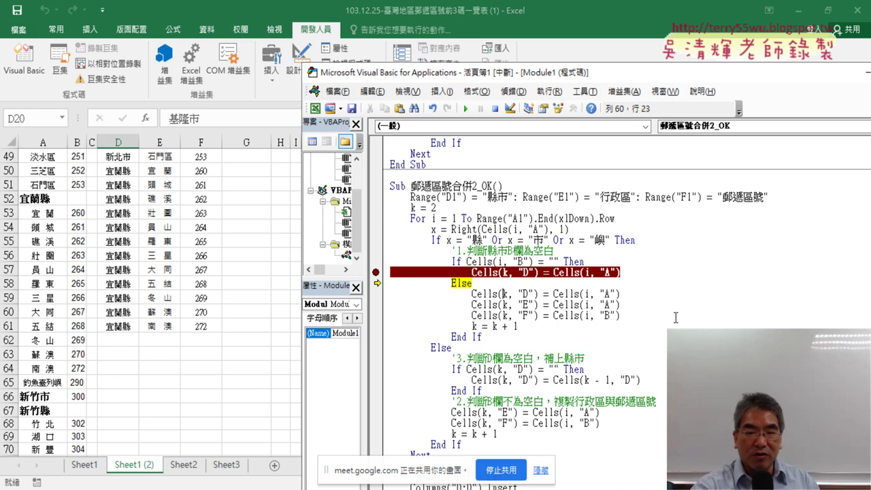
pyautogui.press('F8')
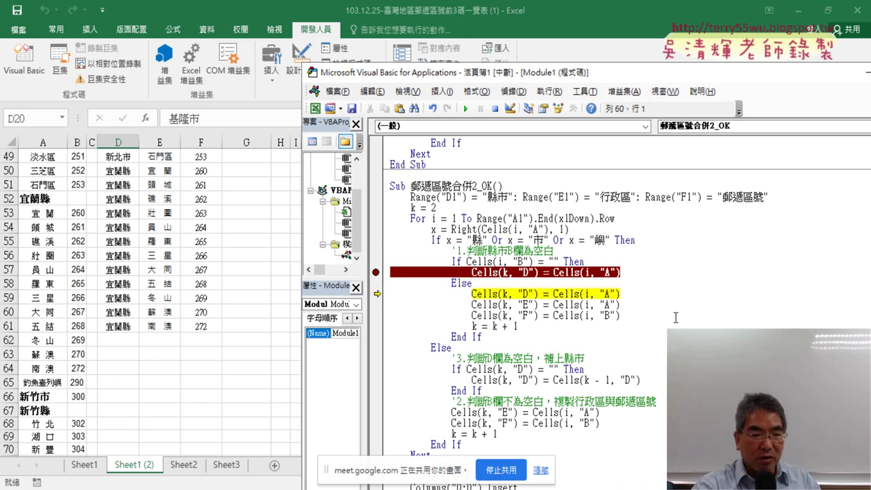
pyautogui.press('F8')
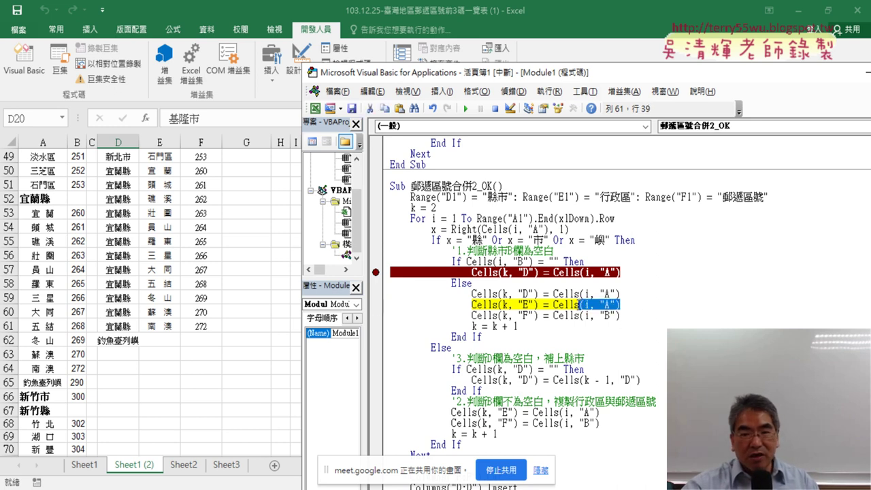
pyautogui.click(524, 293)
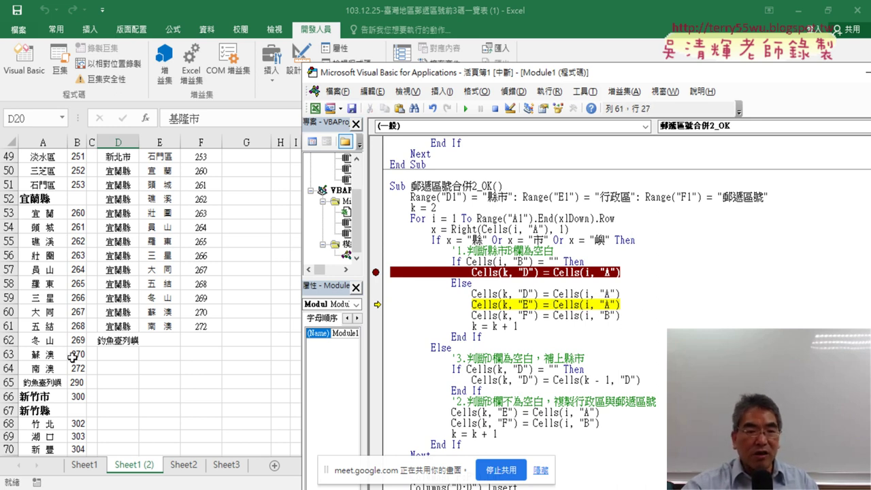
pyautogui.press('F8')
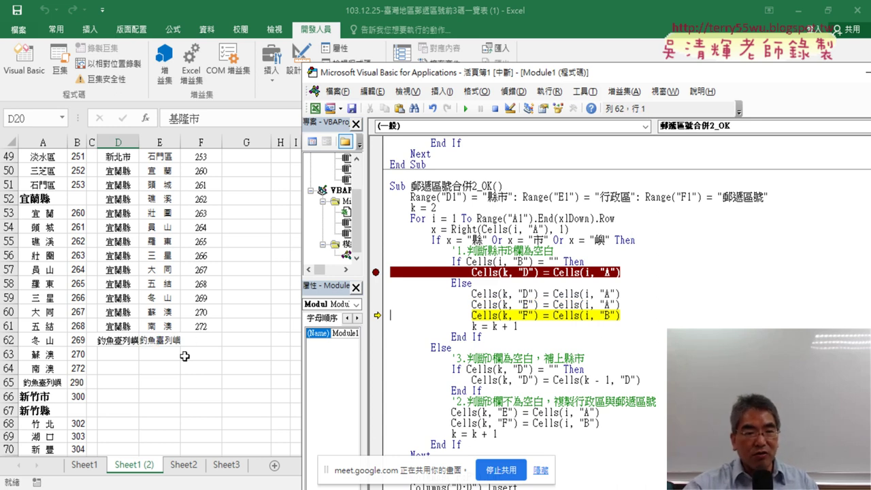
pyautogui.press('F8')
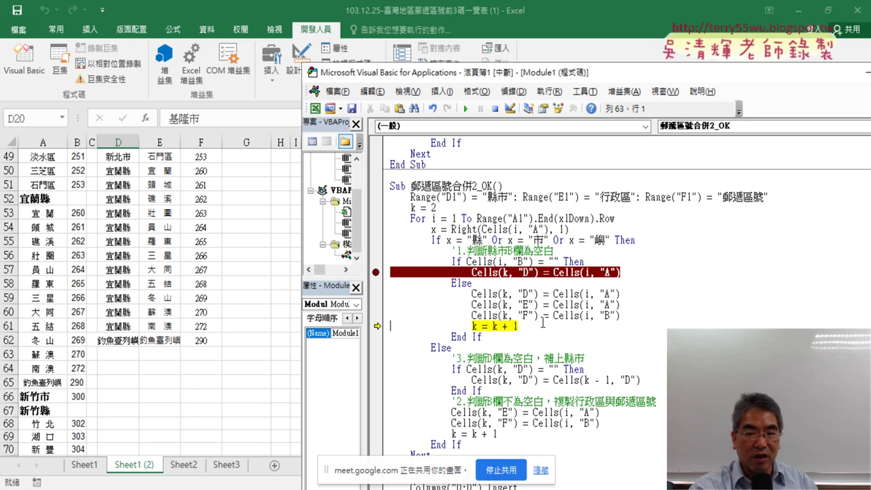
pyautogui.press('F8')
pyautogui.press('F8')
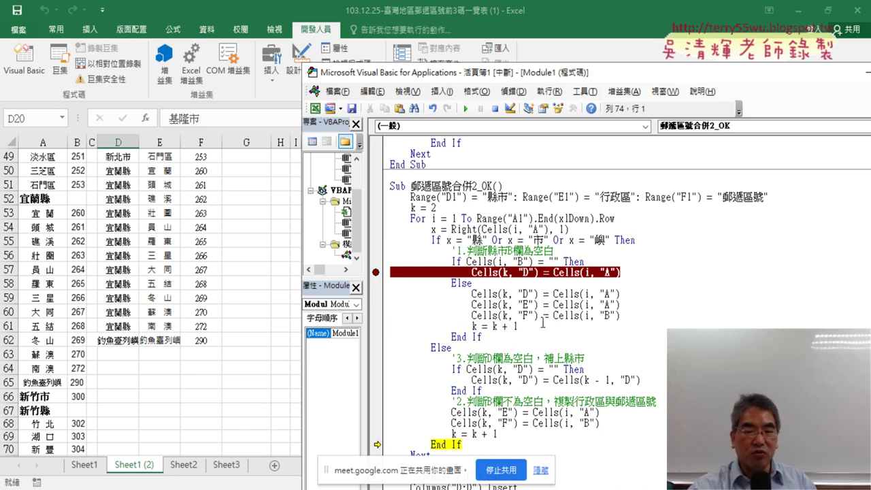
# - Step line by line through the next record, filling D63 and E63 with 新竹市 and F63 with 300
pyautogui.press('F8')
pyautogui.press('F8')
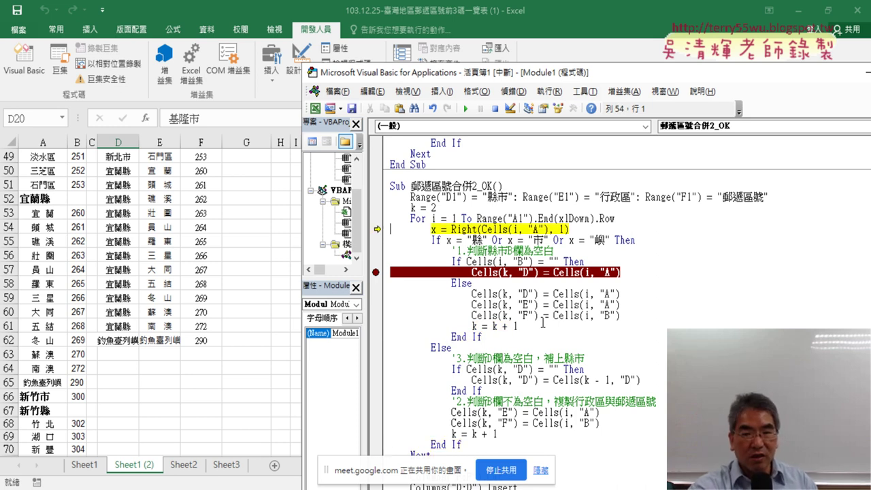
pyautogui.press('F8')
pyautogui.press('F8')
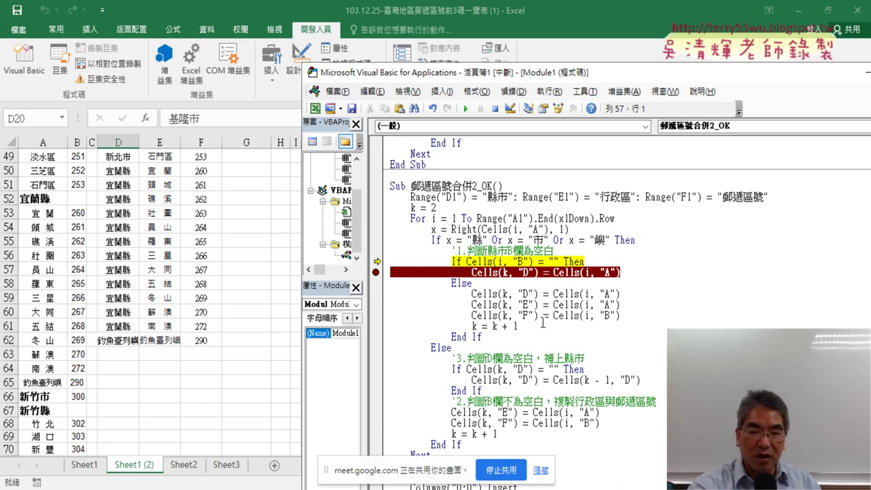
pyautogui.press('F8')
pyautogui.press('F8')
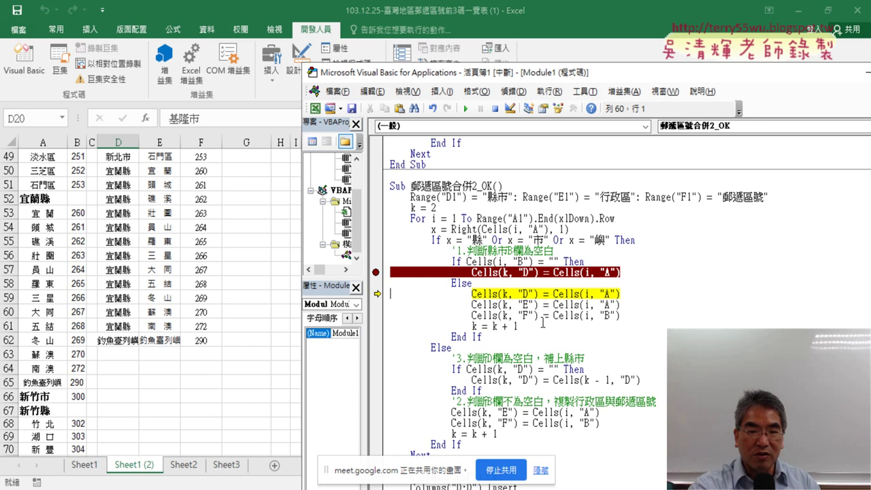
pyautogui.press('F8')
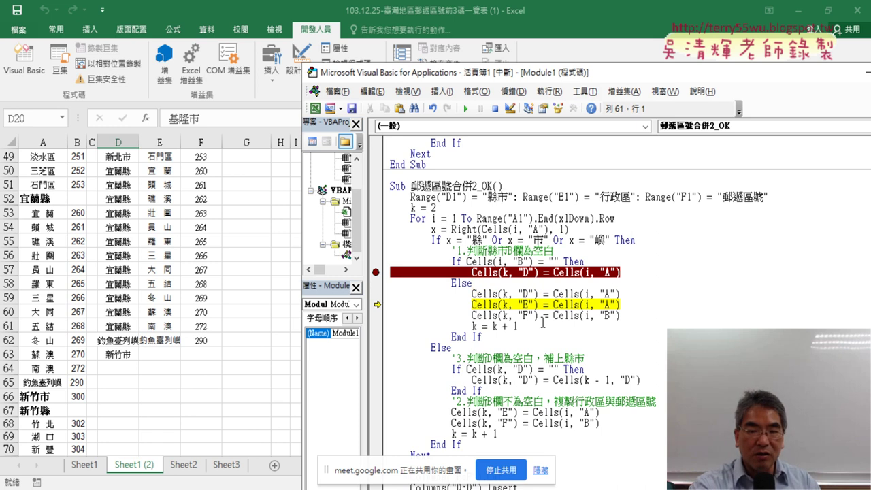
pyautogui.press('F8')
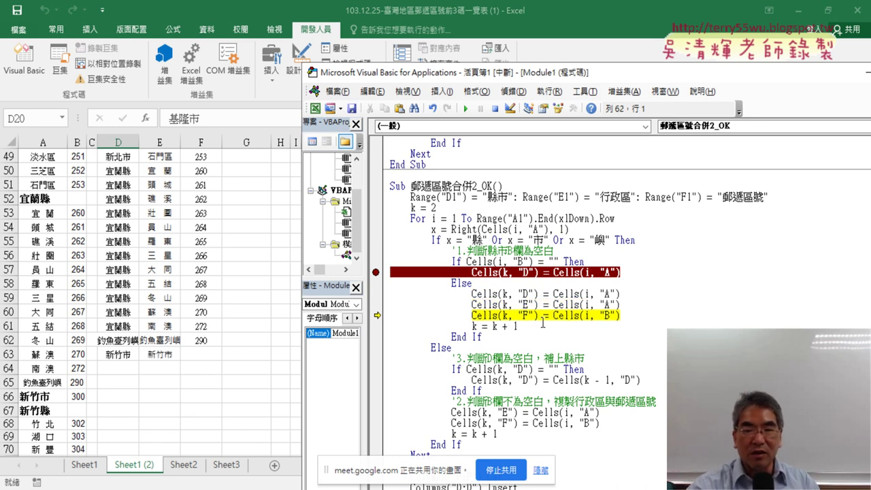
pyautogui.press('F8')
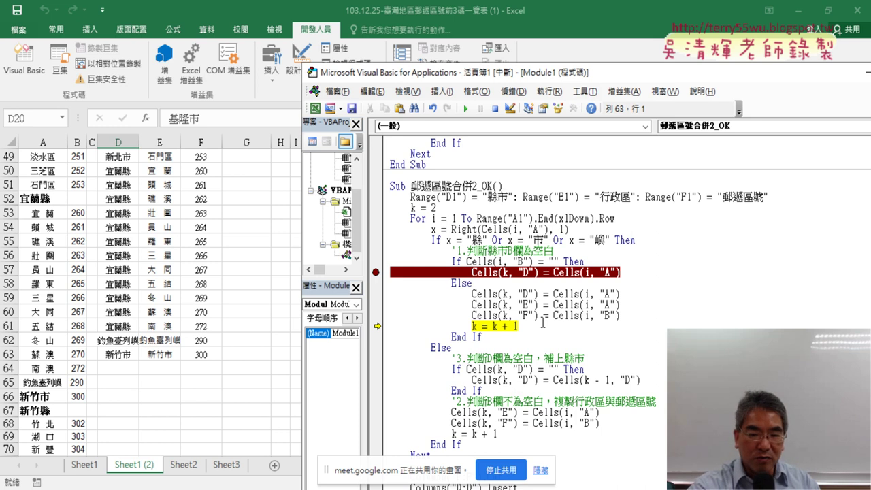
pyautogui.press('F8')
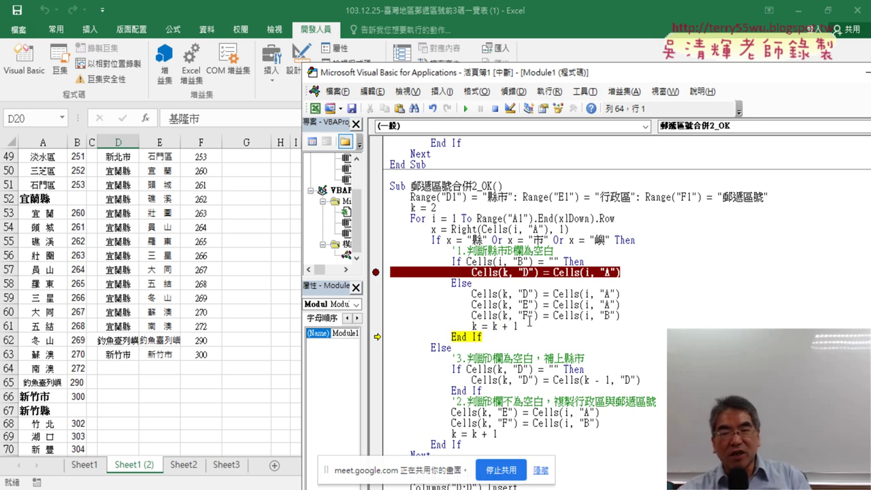
pyautogui.moveTo(519, 327); pyautogui.dragTo(391, 285)
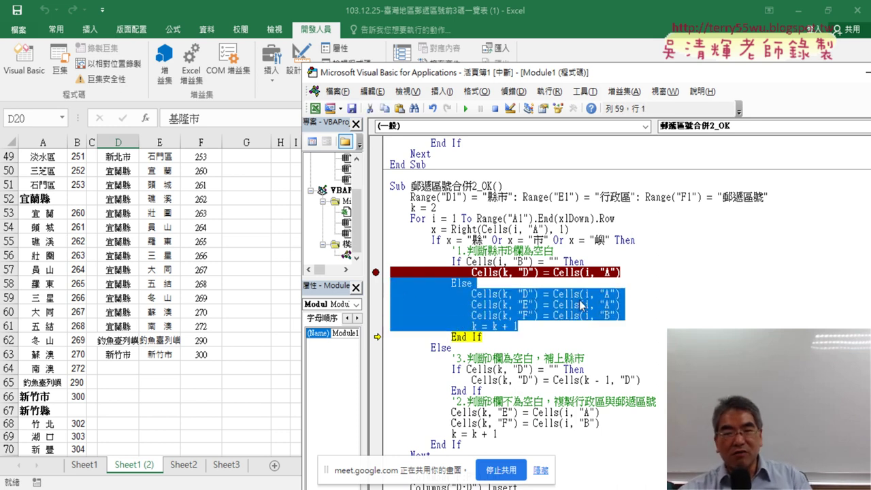
pyautogui.hotkey('ctrl', '2')
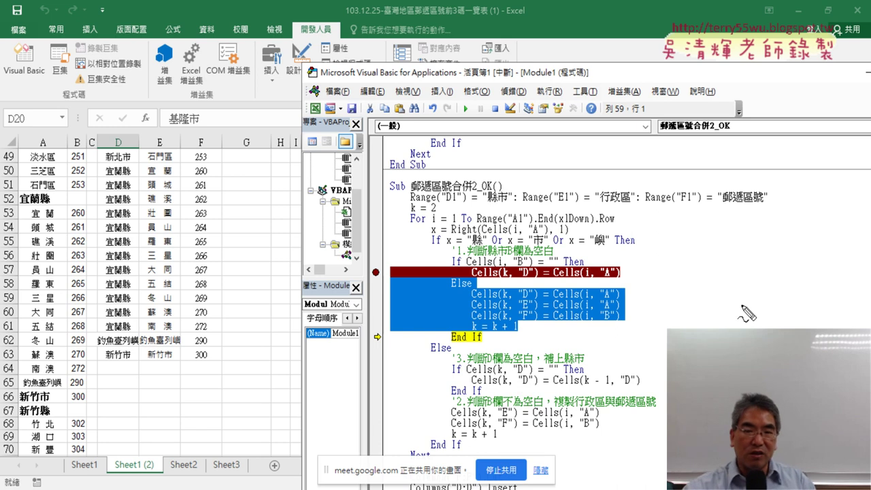
pyautogui.moveTo(633, 251)
pyautogui.mouseDown()
pyautogui.moveTo(521, 225)
pyautogui.moveTo(640, 256)
pyautogui.mouseUp()
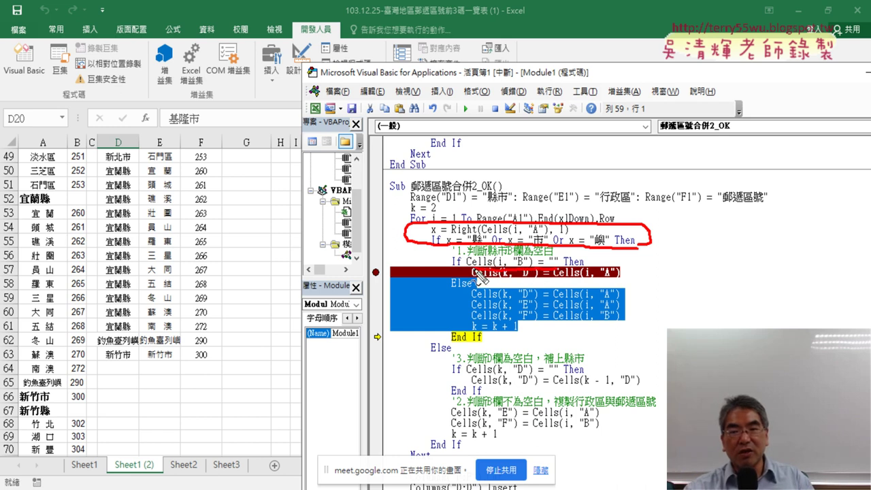
pyautogui.moveTo(476, 270)
pyautogui.mouseDown()
pyautogui.moveTo(479, 262)
pyautogui.moveTo(559, 271)
pyautogui.mouseUp()
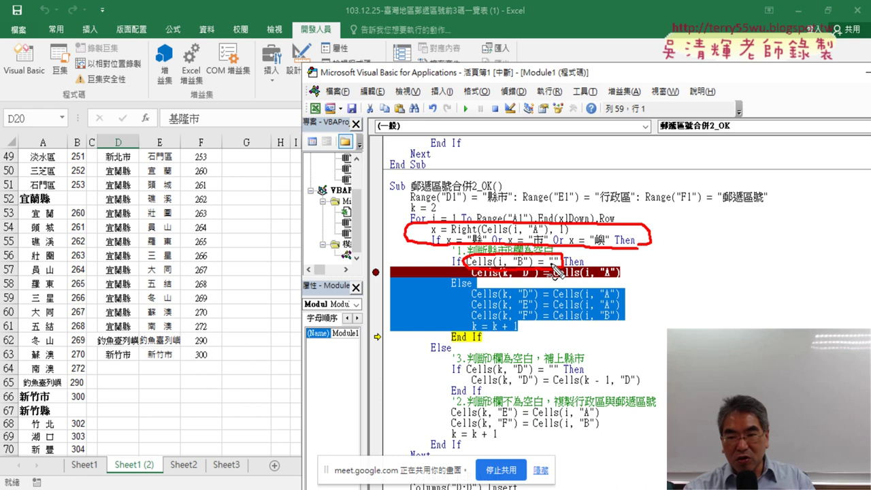
pyautogui.moveTo(506, 349)
pyautogui.mouseDown()
pyautogui.moveTo(545, 286)
pyautogui.moveTo(634, 290)
pyautogui.moveTo(643, 340)
pyautogui.moveTo(501, 348)
pyautogui.mouseUp()
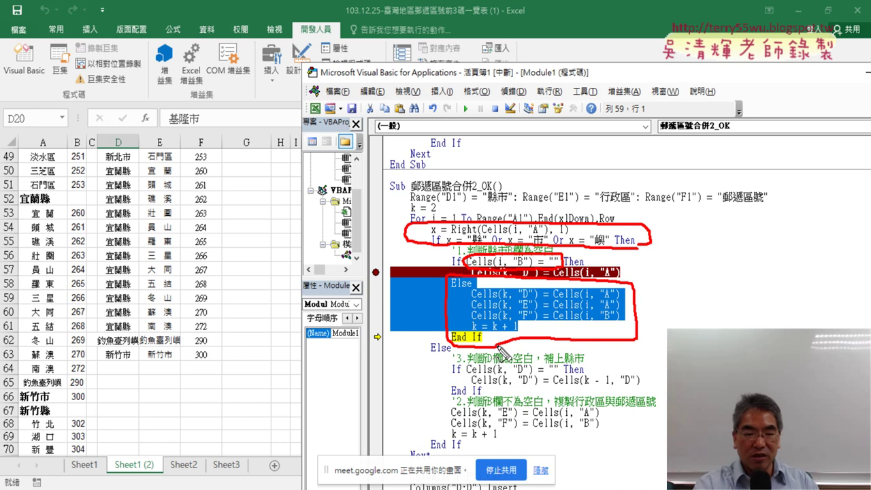
pyautogui.press('Escape')
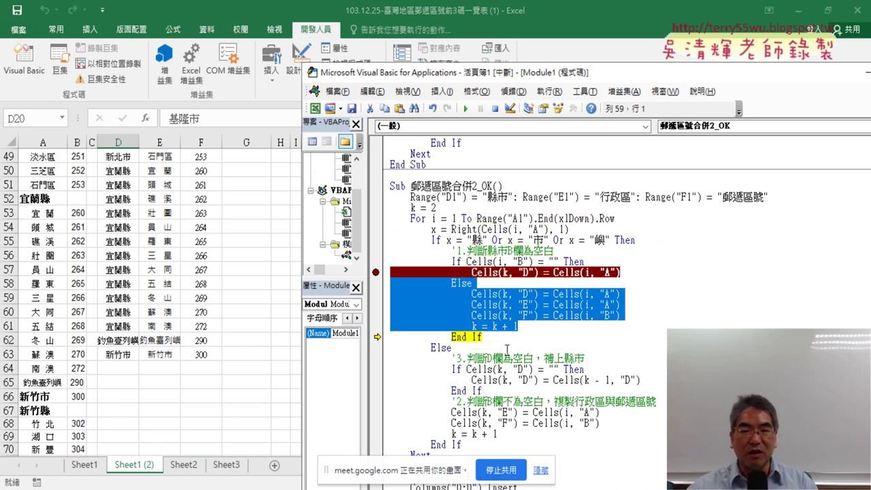
pyautogui.click(521, 349)
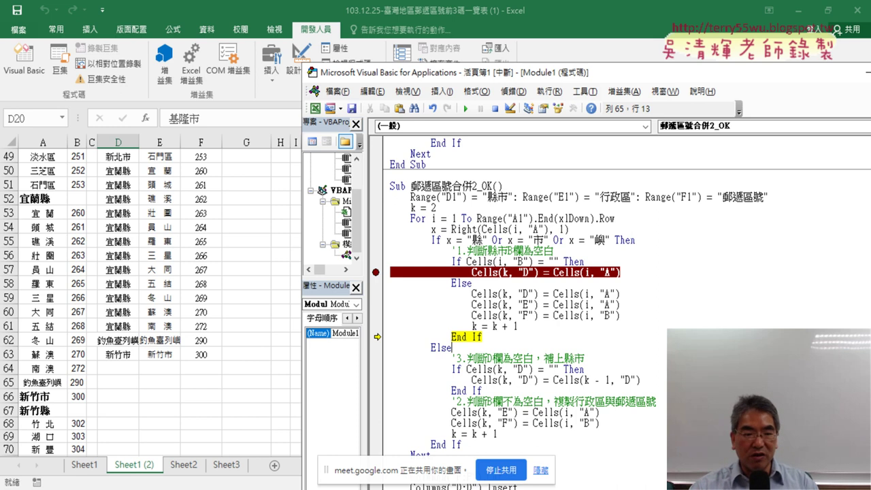
pyautogui.hotkey('alt', 'Tab')
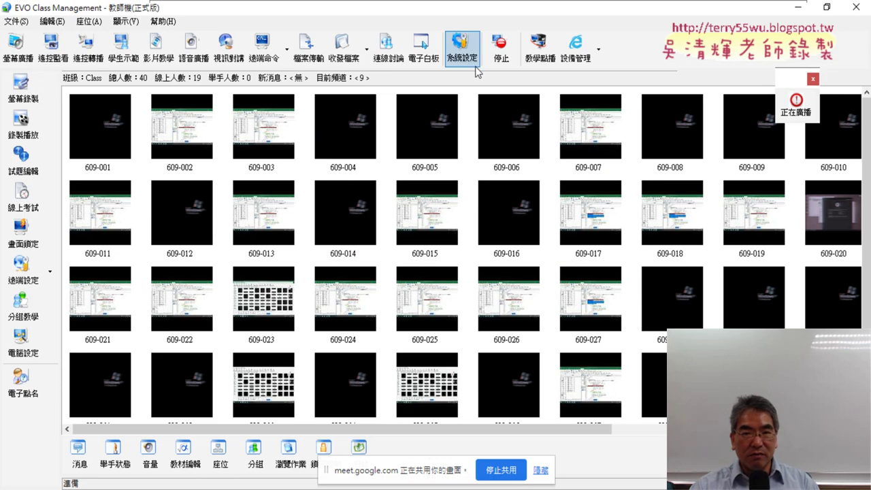
pyautogui.click(502, 48)
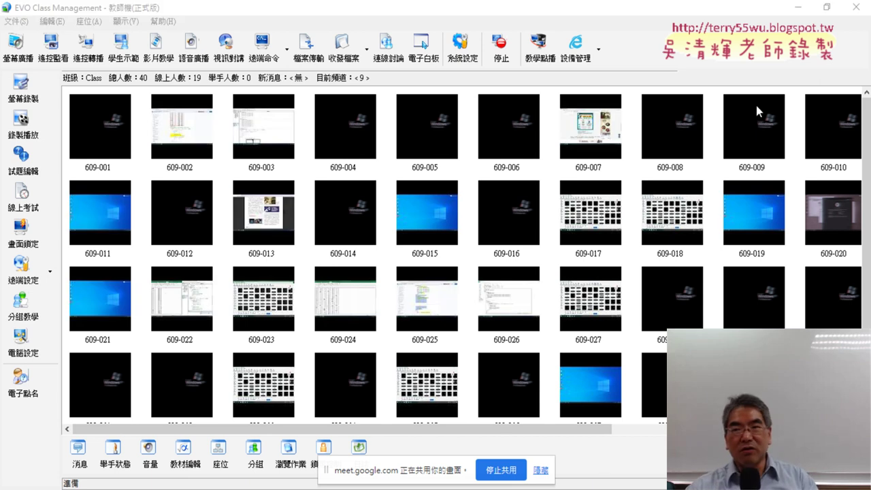
pyautogui.click(798, 8)
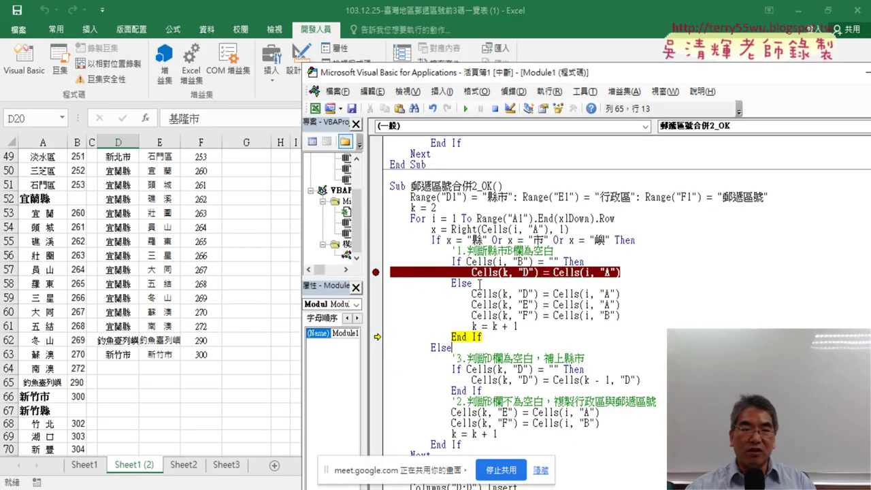
# - Resume the macro, remove the breakpoint from the county line, and let it run to completion
pyautogui.click(466, 108)
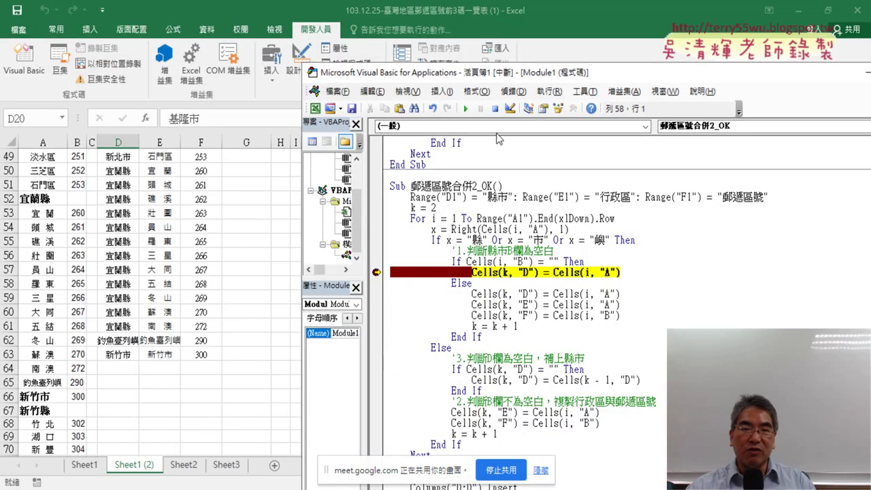
pyautogui.click(466, 108)
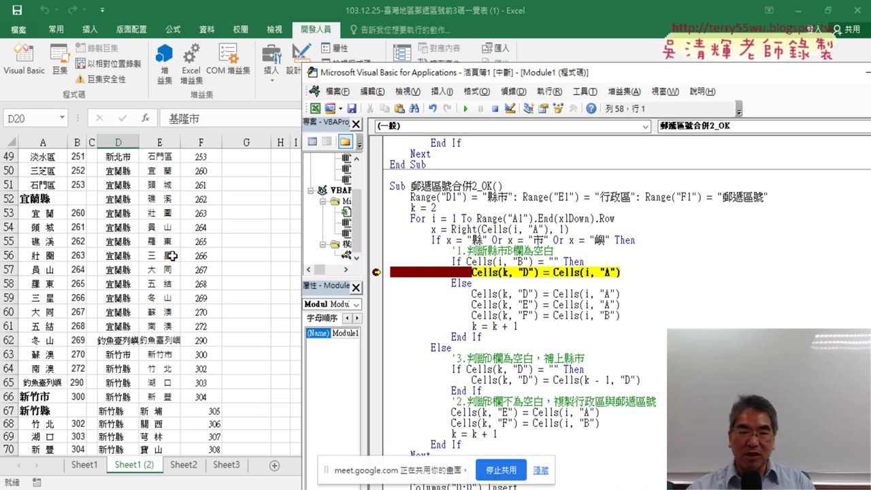
pyautogui.click(377, 273)
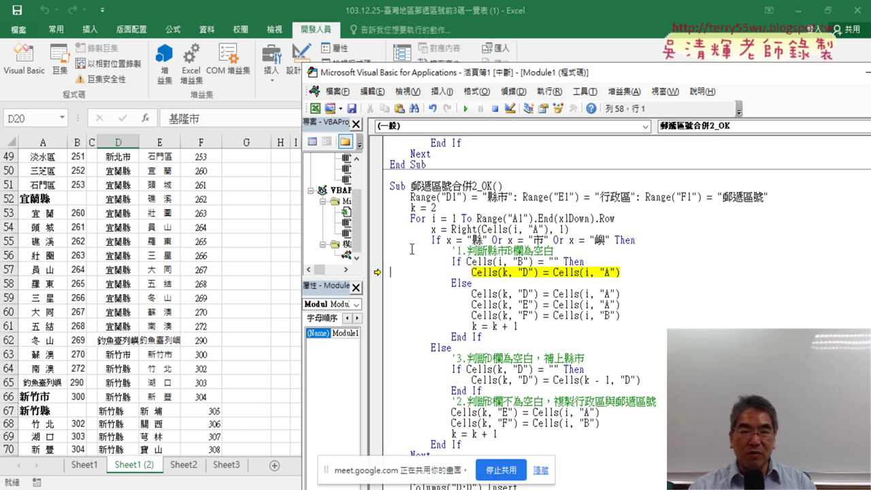
pyautogui.click(466, 108)
# - Check the filled spreadsheet, then bring up the 活頁簿1 workbook window
pyautogui.click(196, 271)
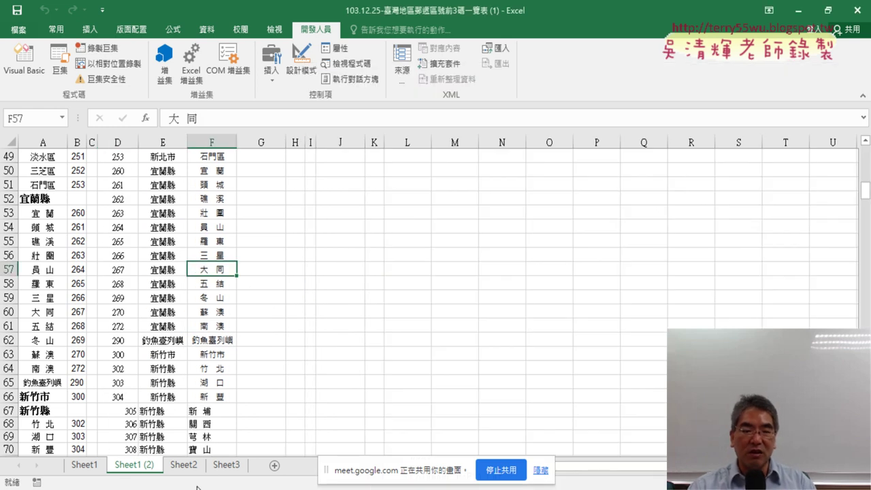
pyautogui.click(202, 488)
pyautogui.click(91, 456)
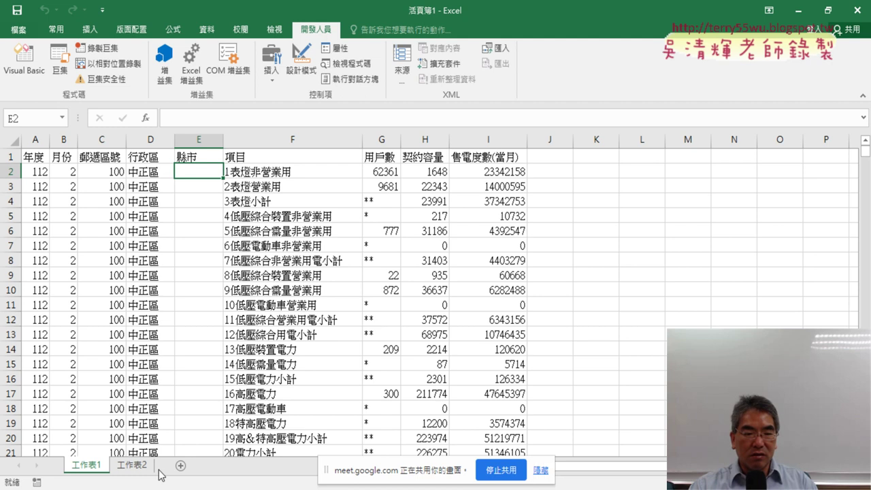
# - Open the empty 工作表2 sheet in 活頁簿1
pyautogui.click(132, 466)
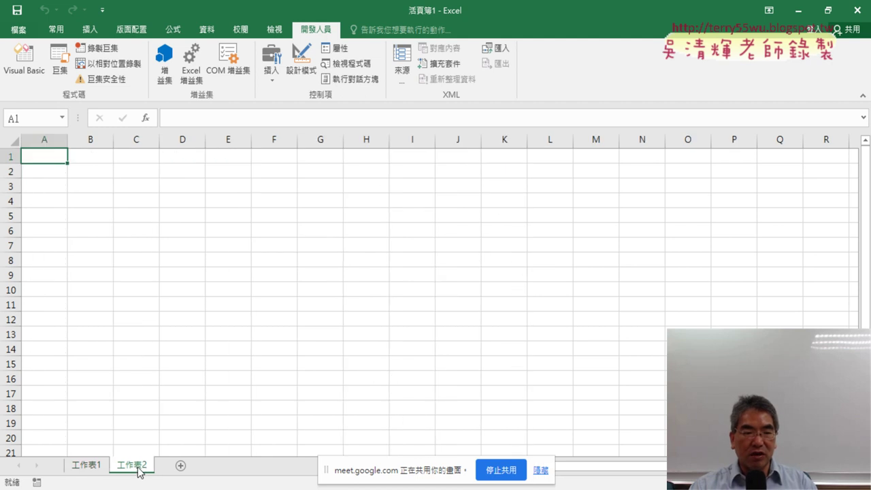